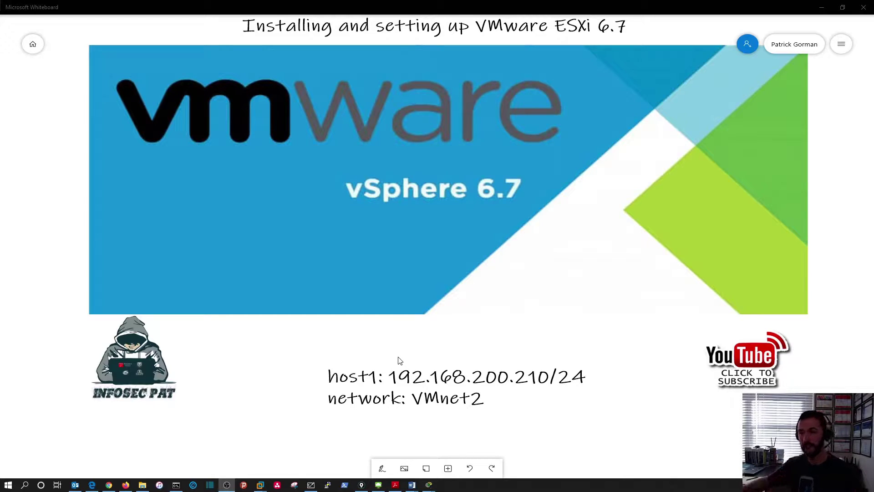
Step: Switch to VMware Workstation and display the My Computer overview of the virtual machine library
left_click(821, 9)
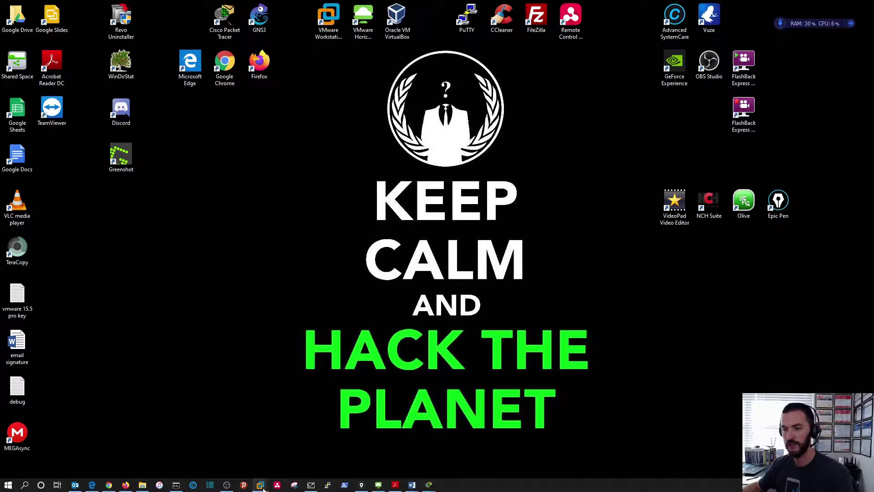
mouse_move(260, 484)
left_click(485, 449)
left_click(52, 63)
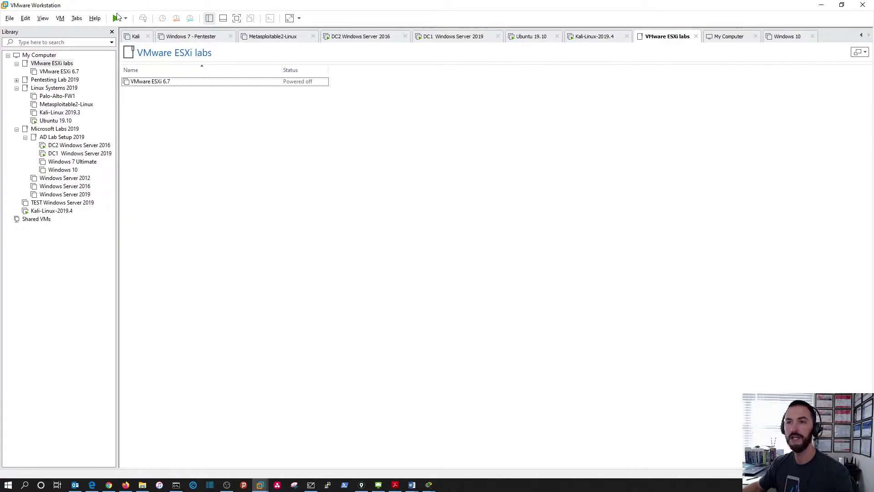
left_click(48, 55)
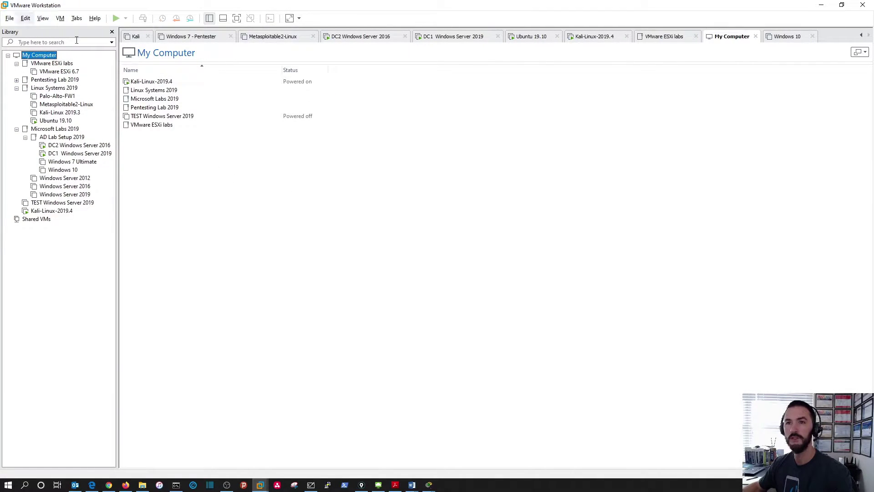
Step: Start creating a new virtual machine using the Custom (advanced) configuration
left_click(10, 18)
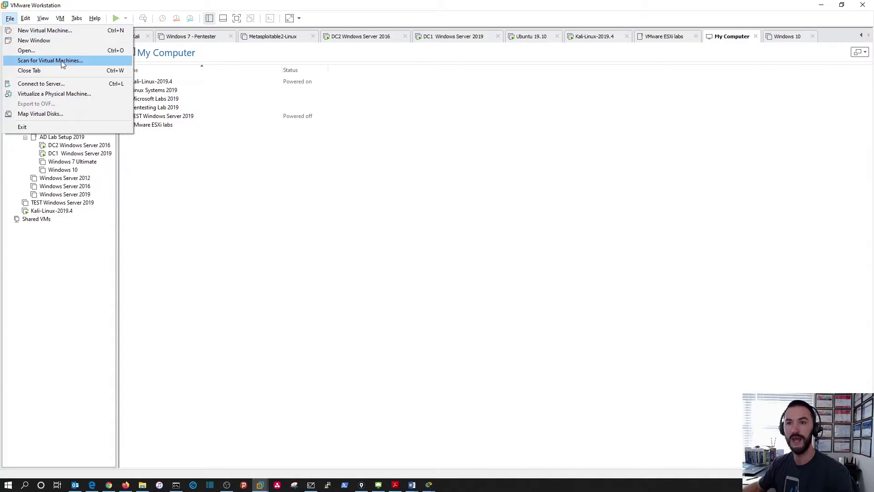
left_click(57, 34)
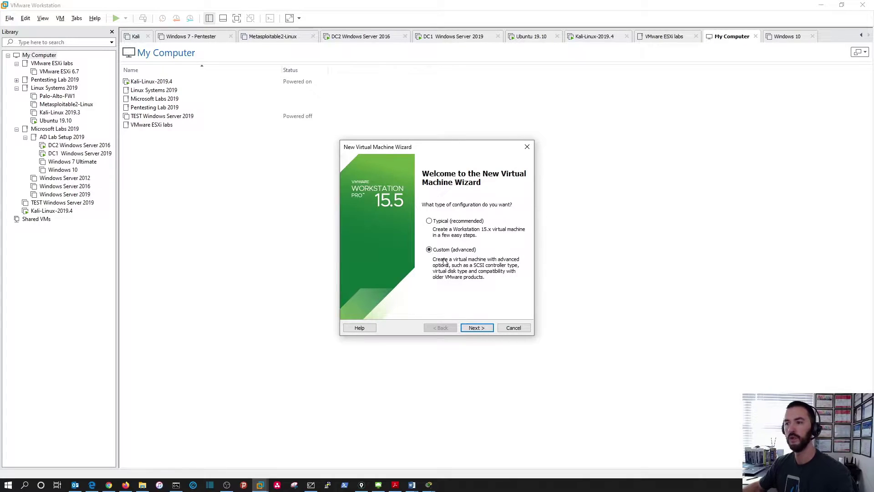
left_click(480, 327)
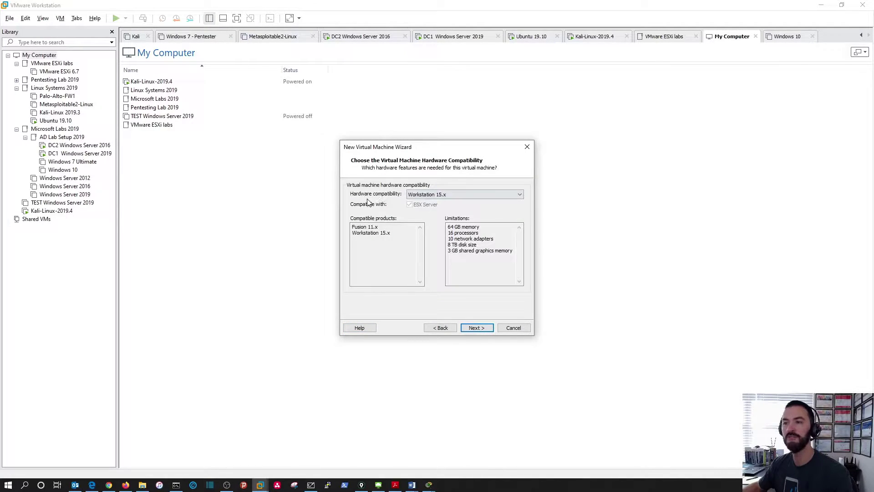
Step: Set the hardware compatibility to ESXi 6.7 U2 and accept the VMware ESXi 6.7 installer ISO as the installation source
left_click(412, 195)
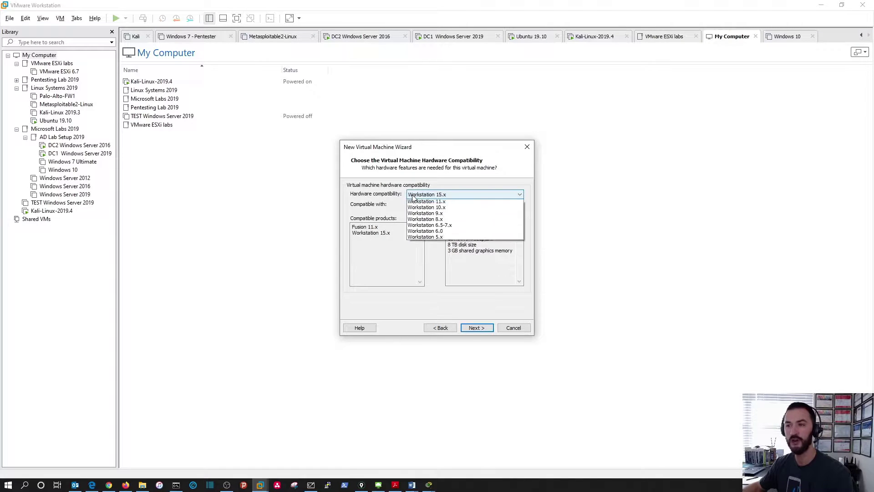
left_click(413, 210)
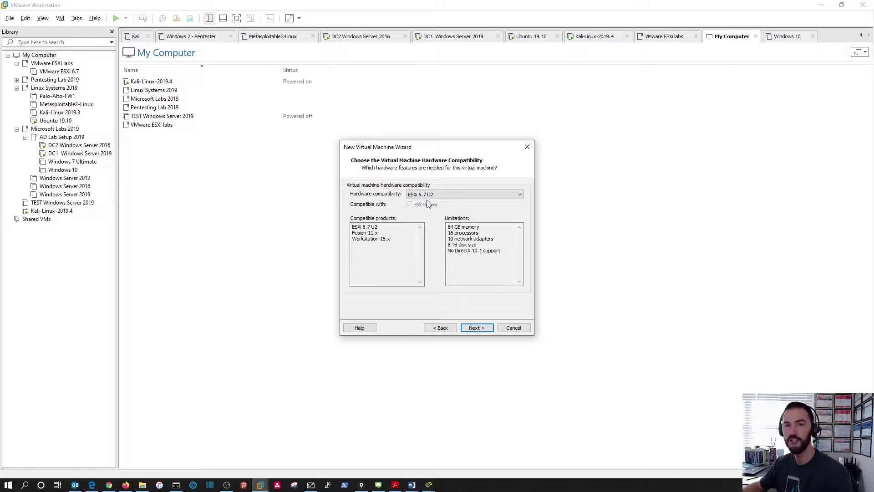
left_click(477, 328)
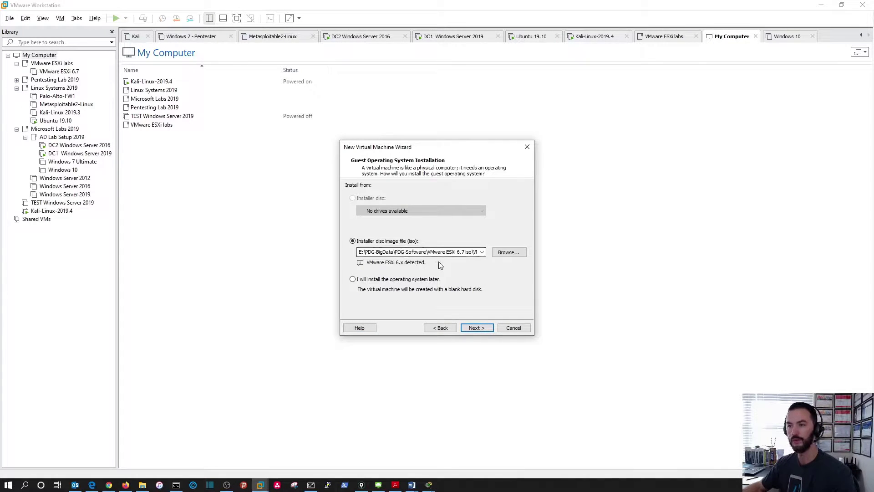
left_click(473, 253)
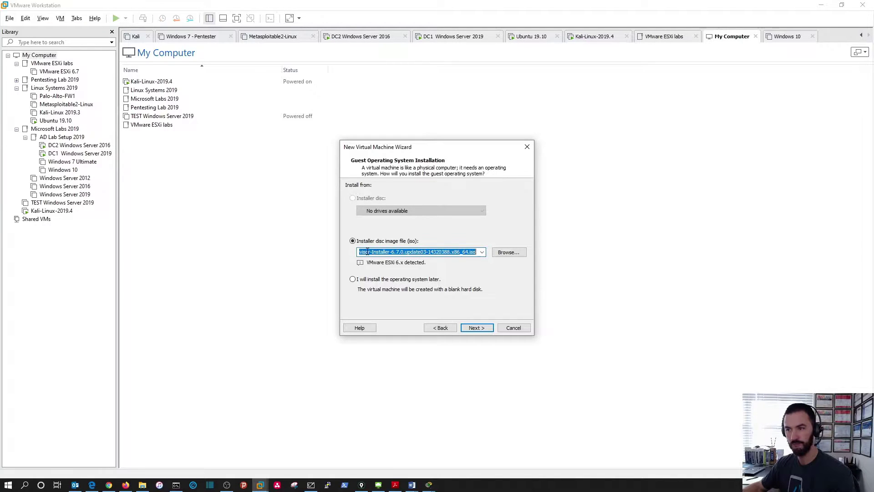
left_click(475, 328)
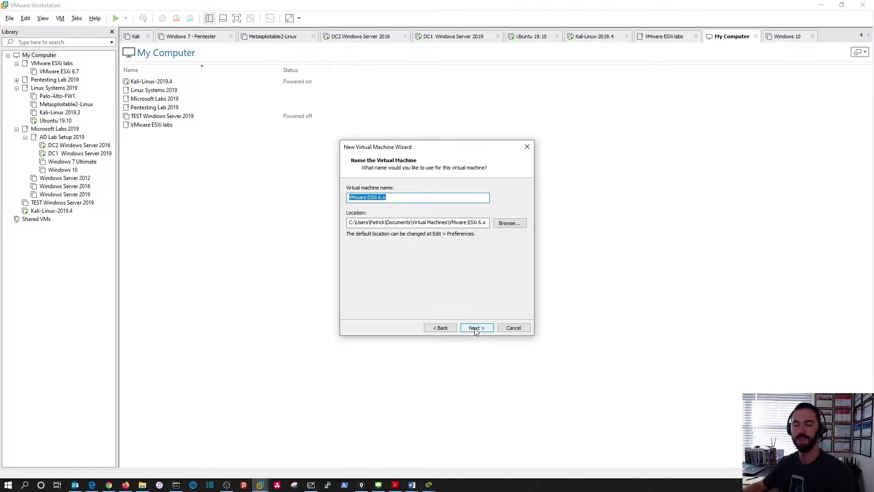
Step: Switch to Microsoft Edge, open my.vmware.com and look over the My VMware home page
left_click(92, 484)
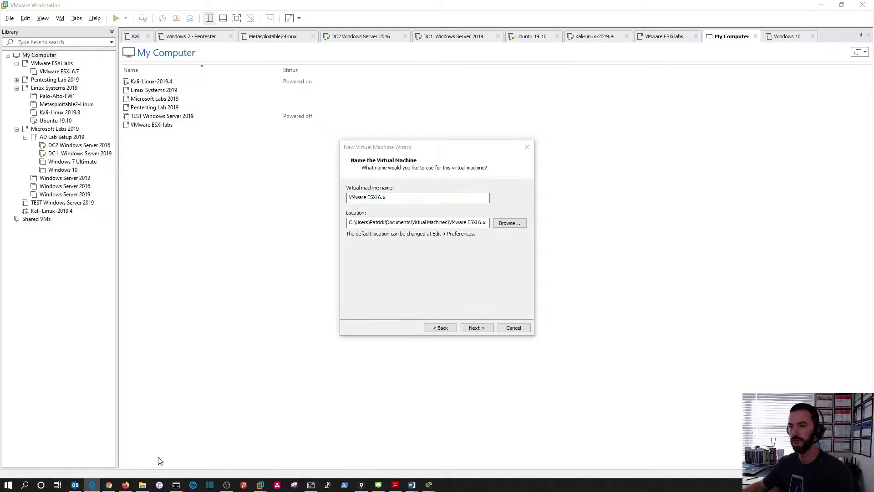
right_click(95, 485)
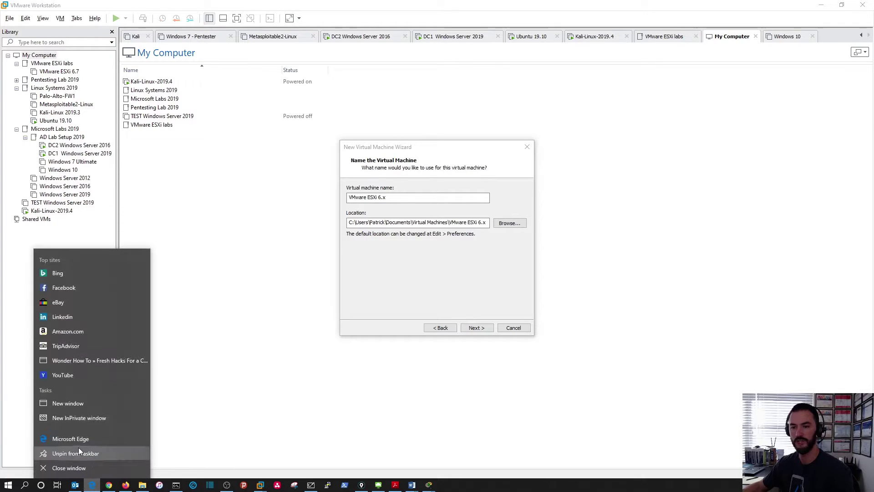
left_click(80, 441)
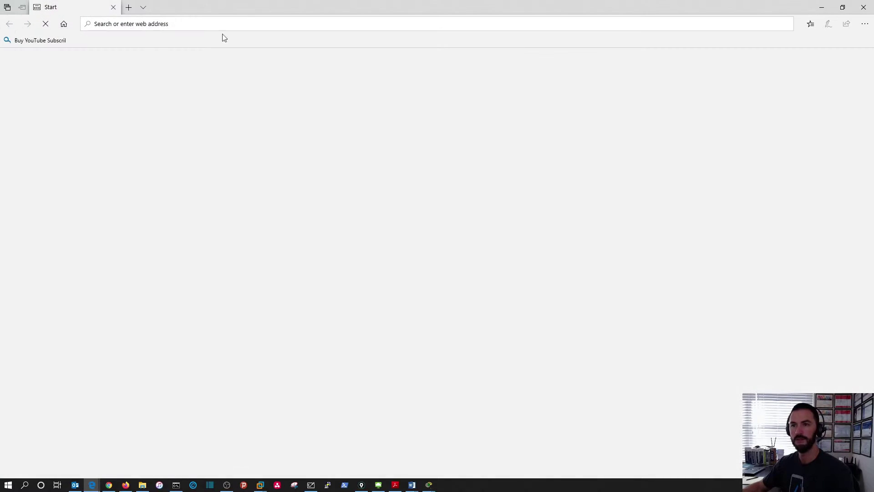
type("my.v")
key("Return")
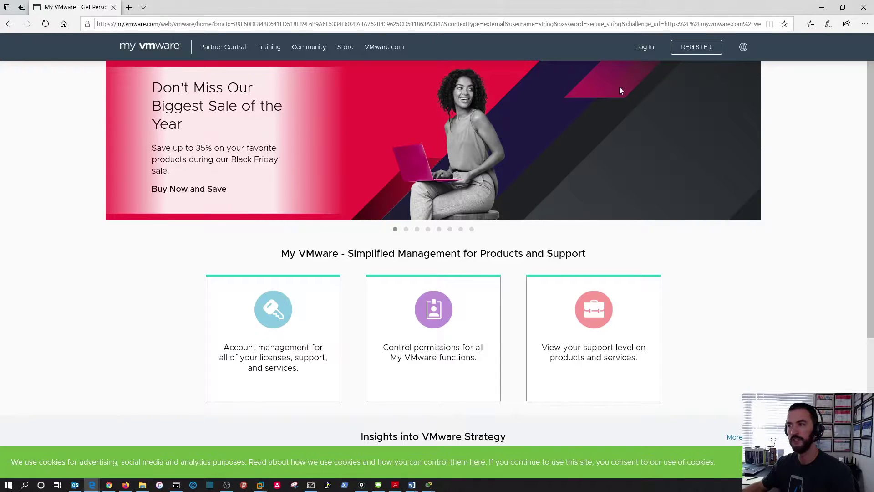
scroll(331, 285, "down", 5)
scroll(331, 284, "up", 5)
Step: Open Google and search for "vmware esxi 6.7 download"
left_click(215, 25)
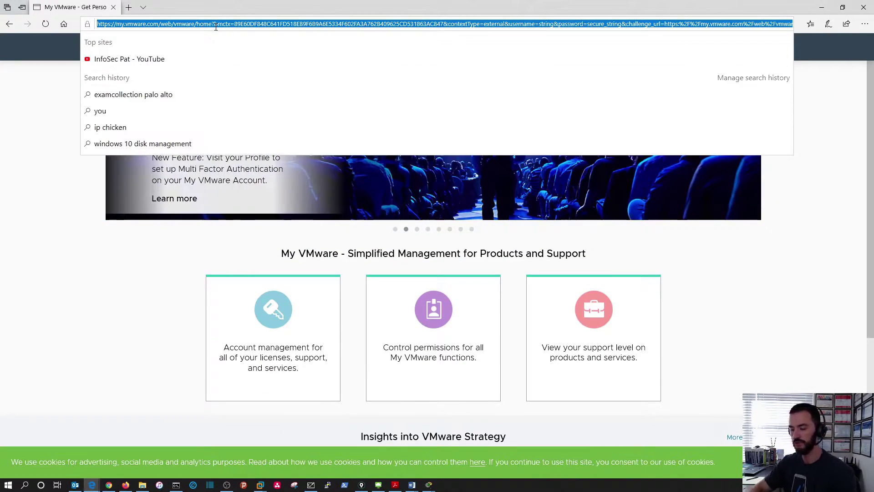
type("goo")
key("Return")
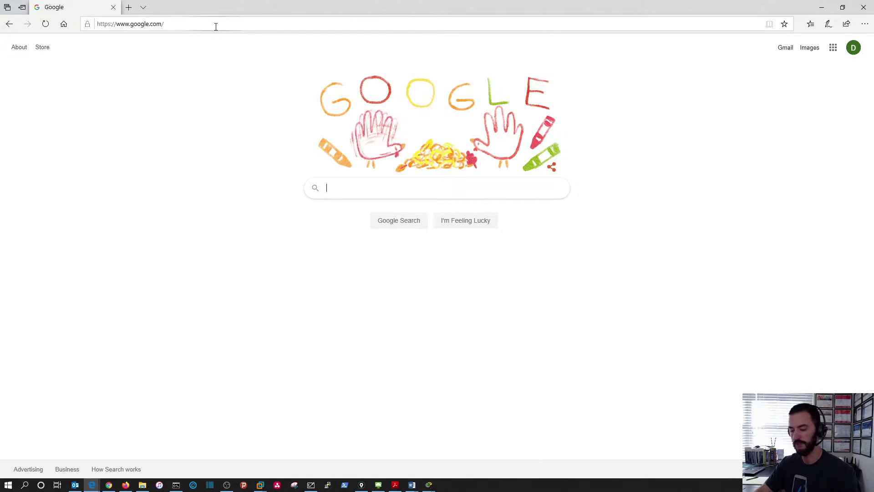
type("vm")
key("Down")
key("Return")
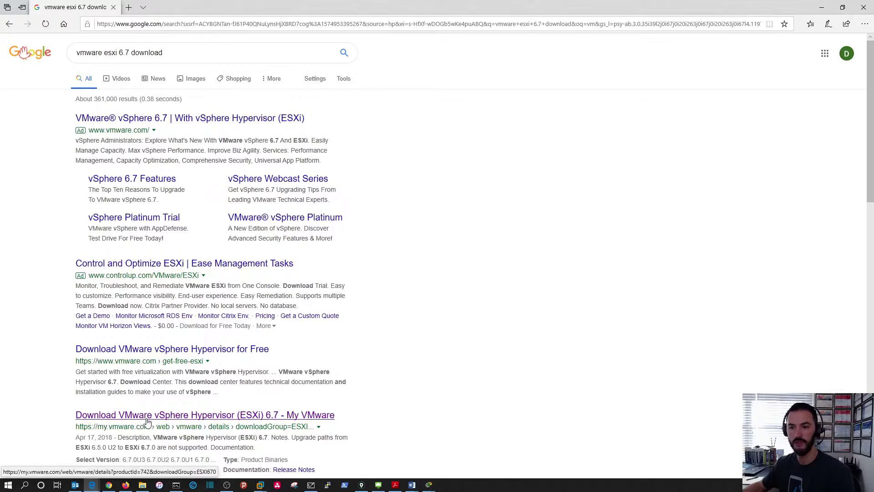
Step: Open the VMware vSphere Hypervisor (ESXi) 6.7 download page, examine the available product downloads, and return to the virtual machine wizard
left_click(196, 418)
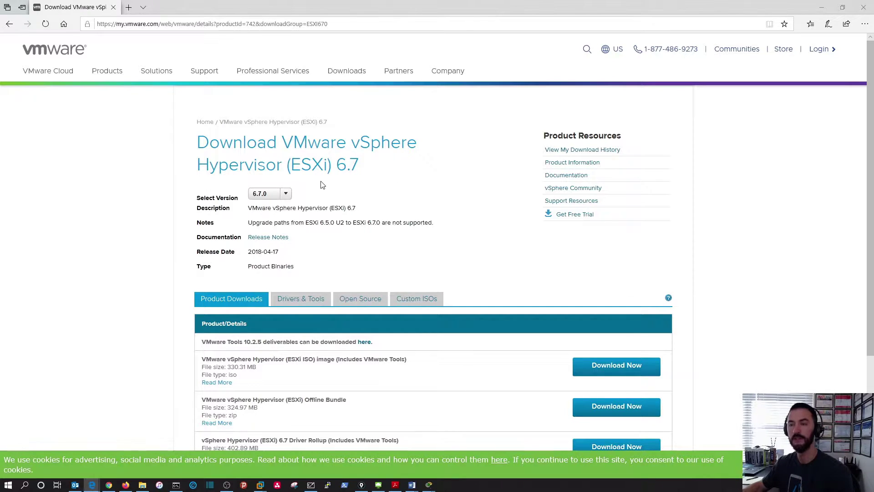
left_click_drag(362, 169, 198, 121)
left_click(372, 175)
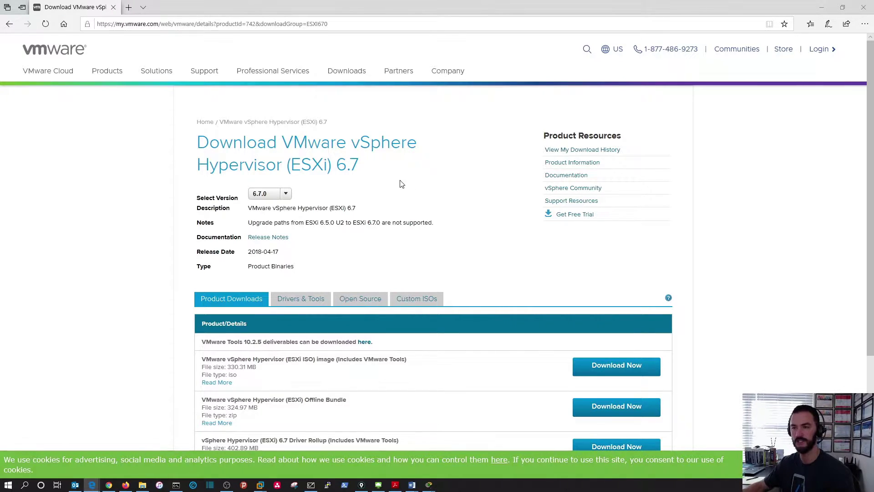
scroll(400, 185, "down", 3)
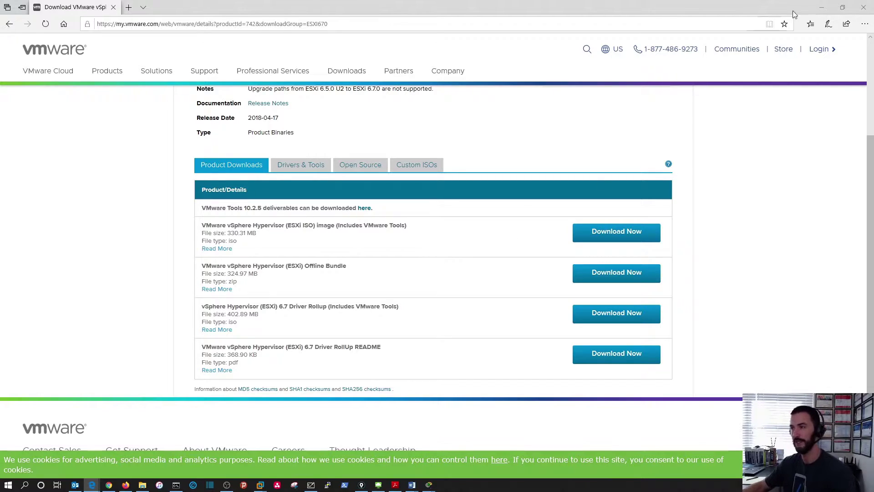
left_click(824, 8)
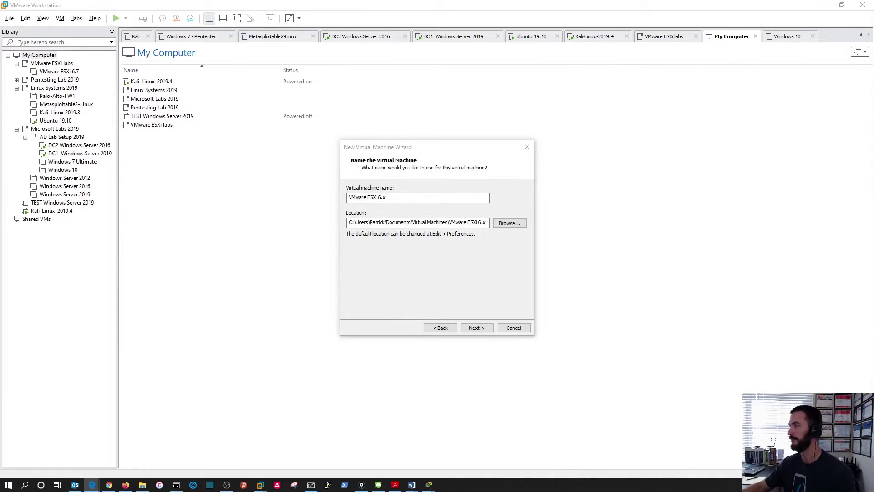
Step: Name the new virtual machine "VMware ESXi 6.7 Host1"
left_click(396, 195)
key("BackSpace")
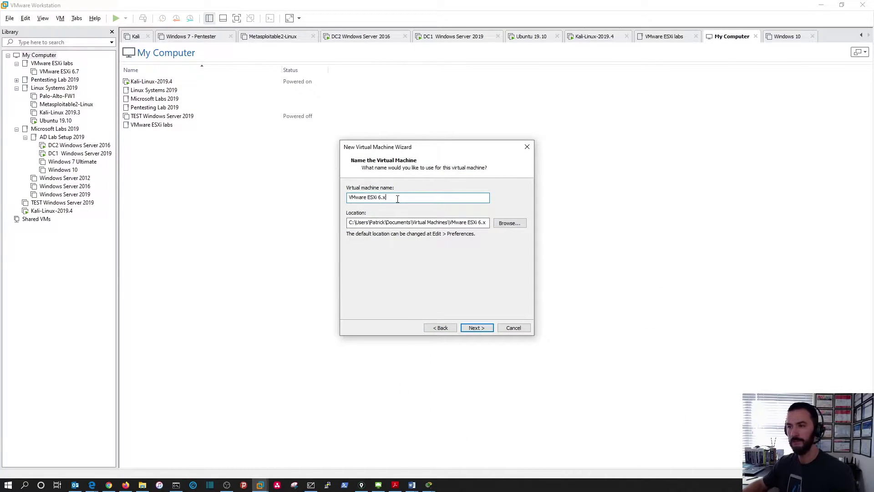
type("76")
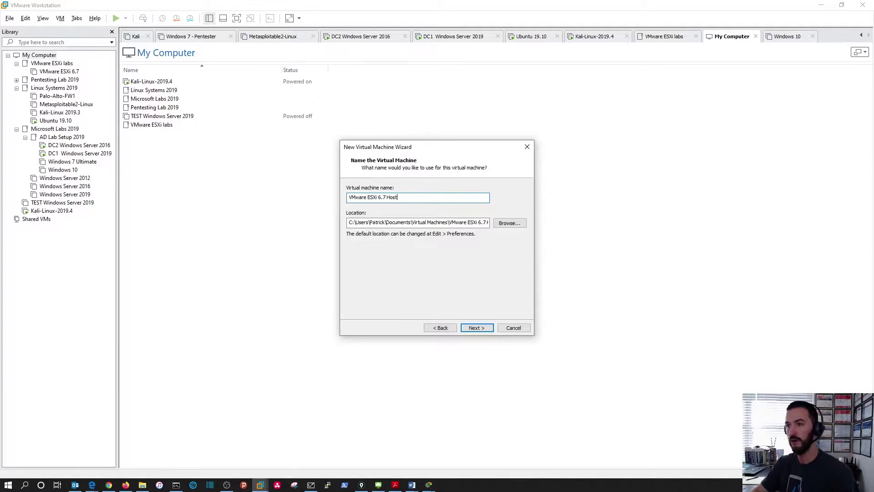
Step: Set the virtual machine's location to E:\PDG-BigData\VMs-2019\VMware ESXi 6.7 Host1 and continue to the processor configuration
left_click_drag(449, 223, 234, 224)
key("BackSpace")
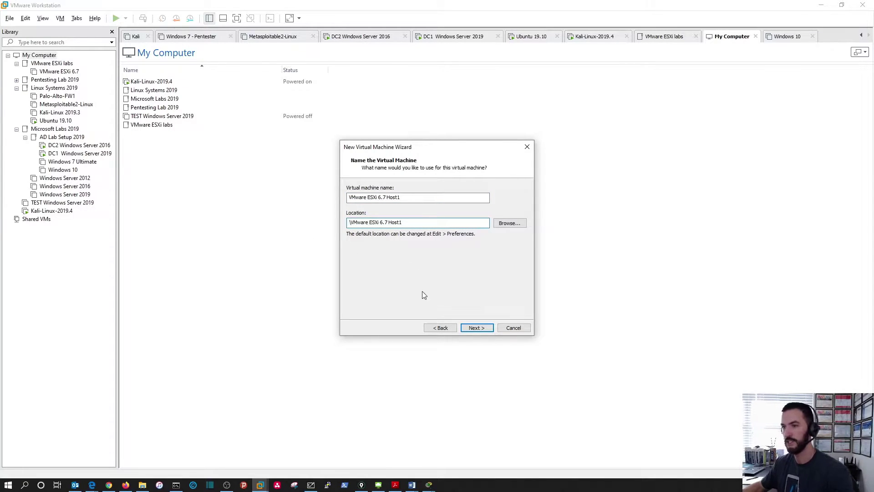
key("alt+Tab")
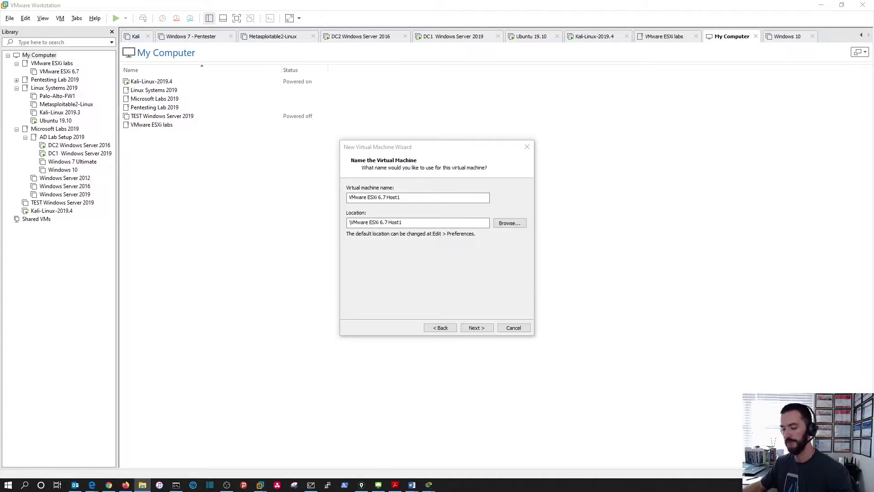
key("alt+Tab")
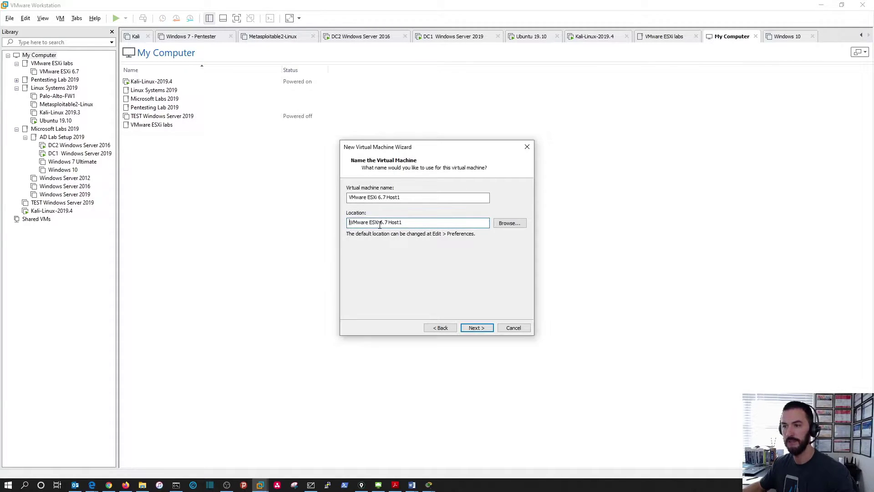
type("E:\\PDG-BigData\\VMs-2019")
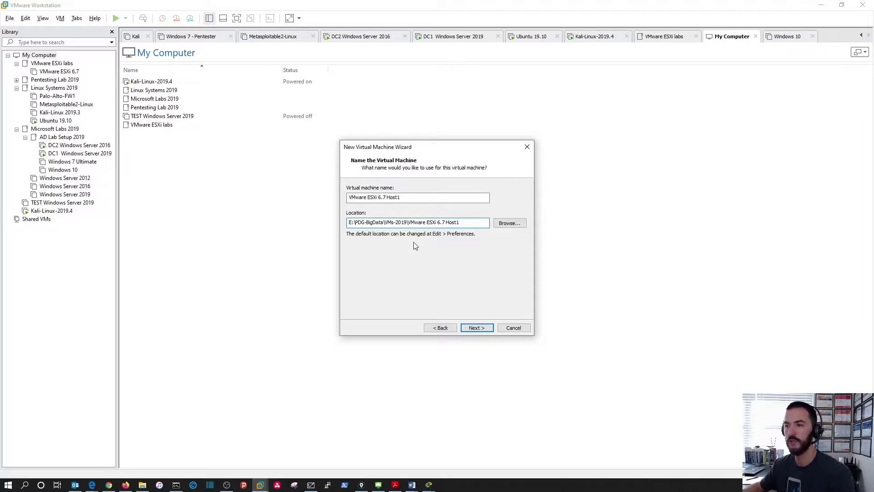
left_click(476, 328)
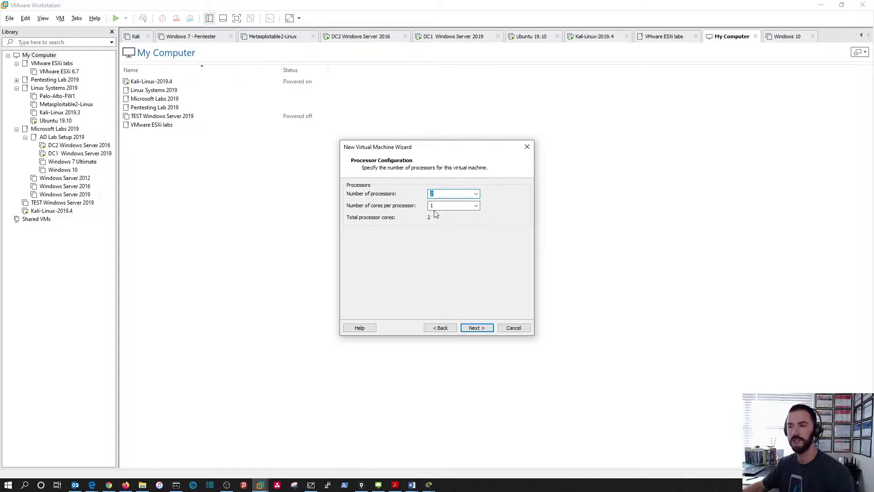
Step: Assign 4 processors to the virtual machine and continue to the memory settings
left_click(476, 194)
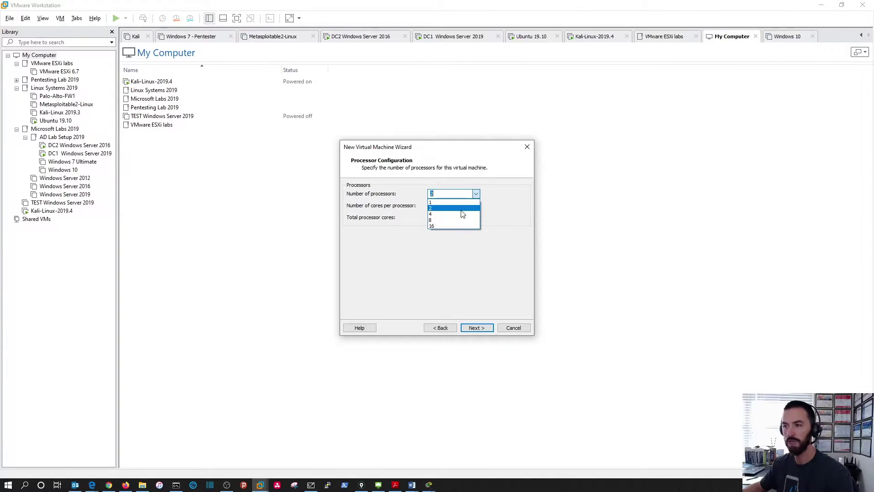
left_click(463, 214)
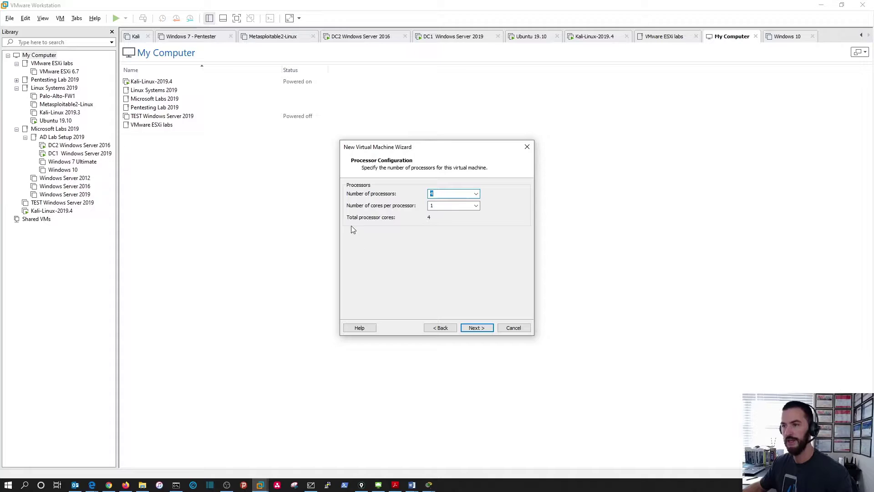
left_click(475, 328)
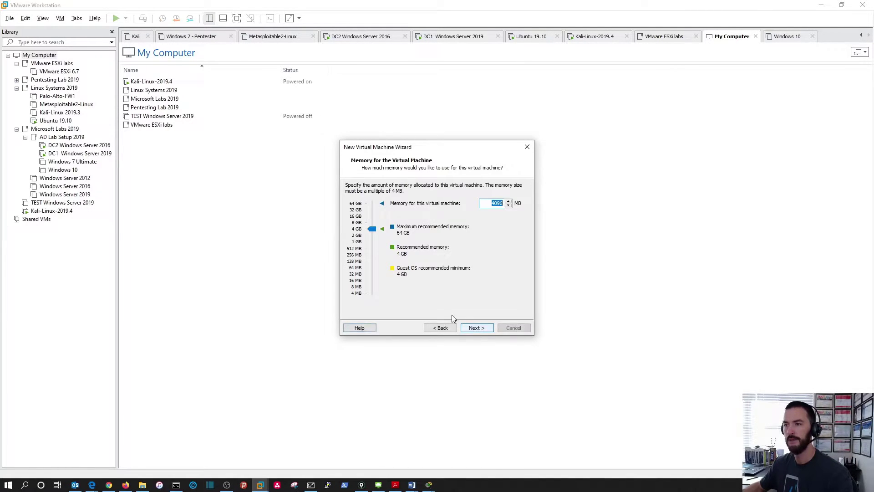
Step: Allocate 16 GB (16384 MB) of memory to the virtual machine and accept network address translation (NAT) as the network type
left_click(356, 217)
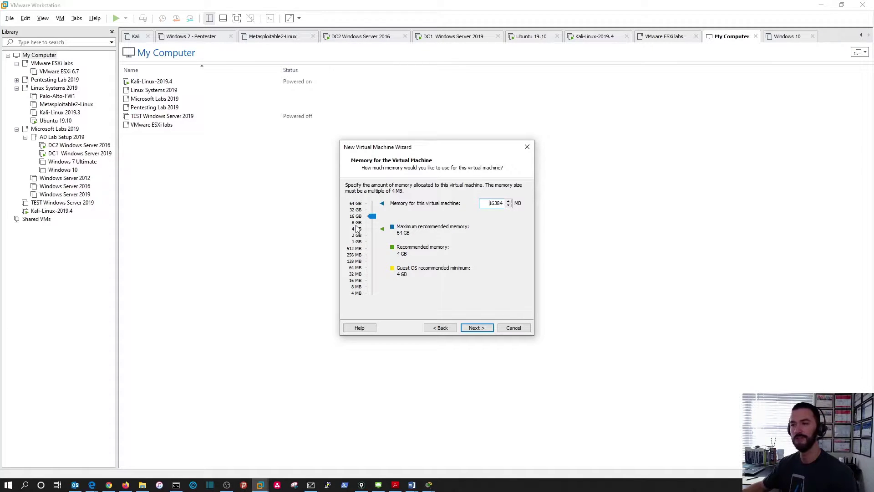
left_click(481, 328)
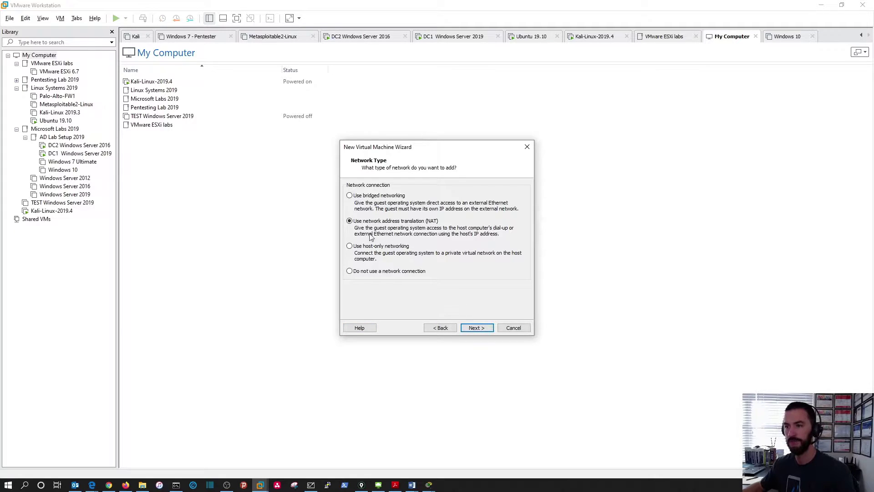
left_click(482, 329)
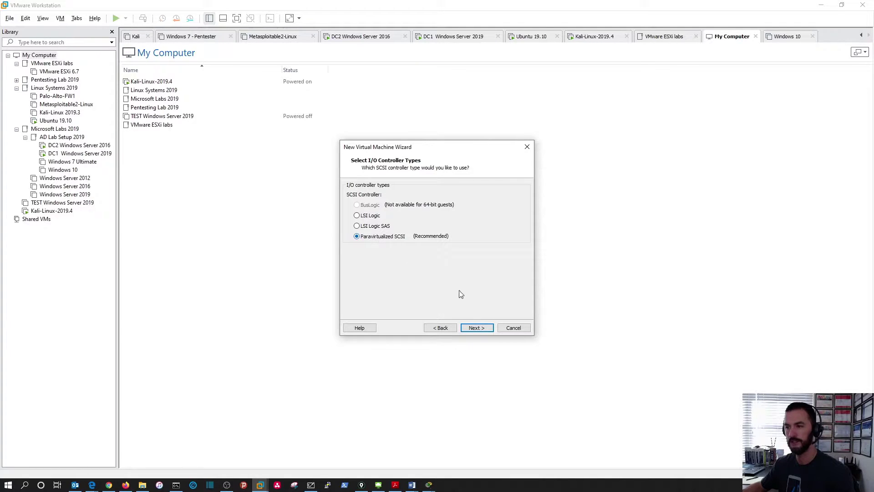
Step: Accept the Paravirtualized SCSI controller and SCSI disk type, and choose to create a new virtual disk
left_click(478, 328)
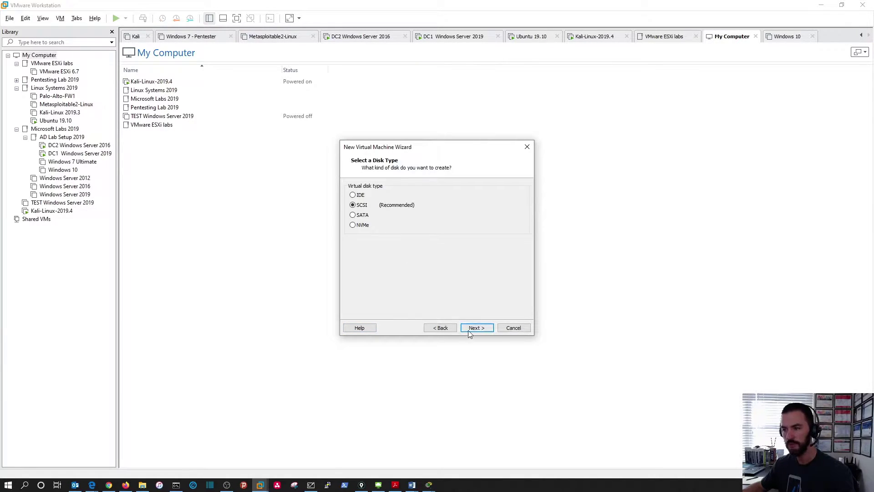
left_click(469, 330)
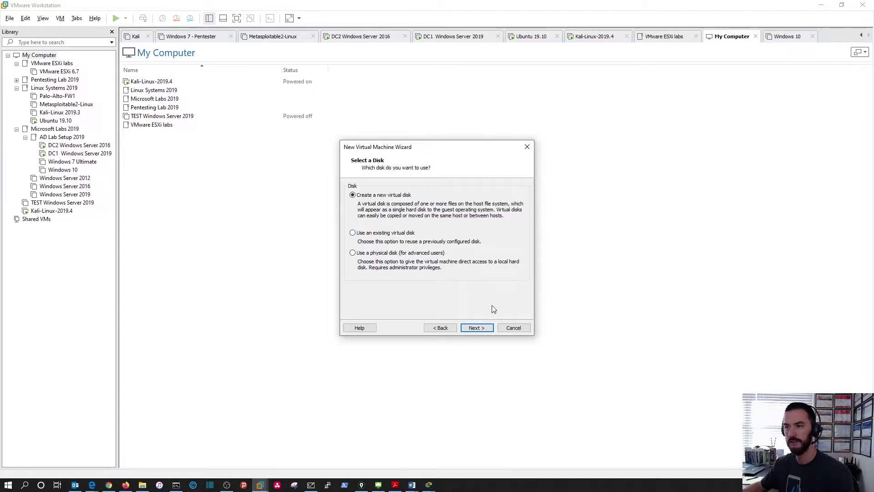
left_click(477, 328)
Step: Set the maximum disk size to 60 GB, store the virtual disk as a single file, and continue
left_click(421, 189)
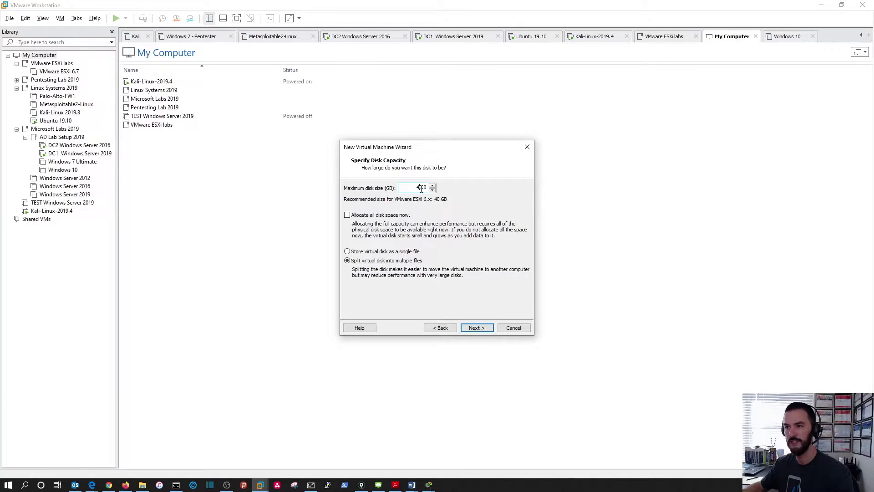
key("BackSpace")
key("BackSpace")
type("60")
left_click(367, 252)
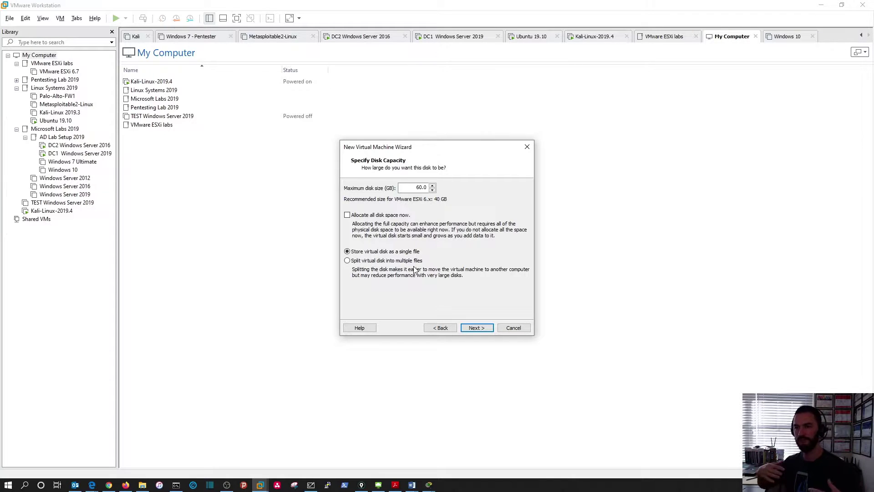
left_click(476, 328)
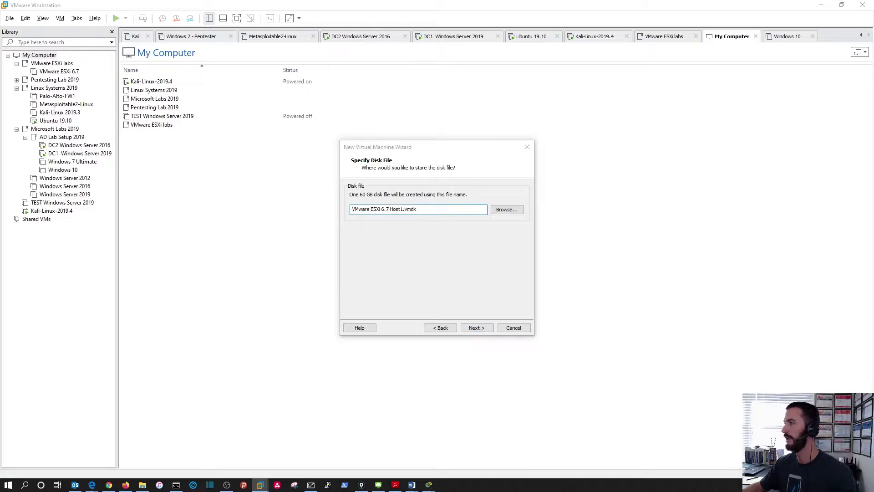
Step: Finish creating the virtual machine with disk file VMware ESXi 6.7 Host1.vmdk and move it into the VMware ESXi labs folder
left_click(471, 324)
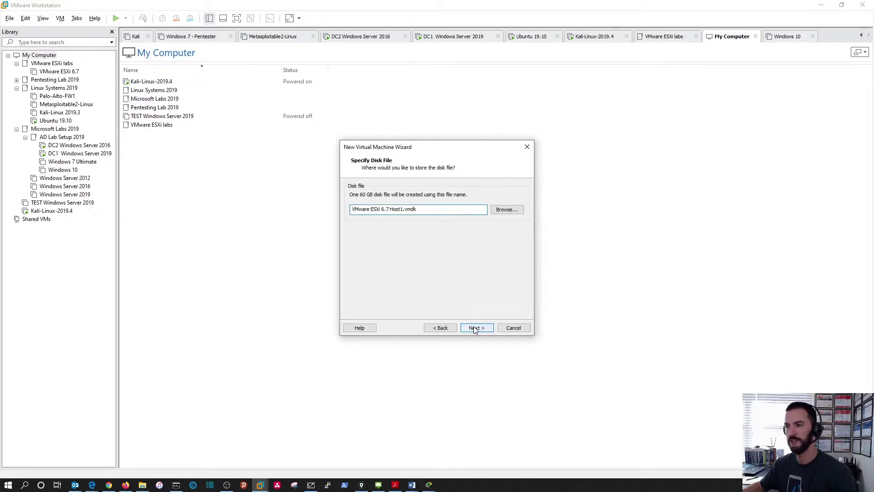
left_click(477, 328)
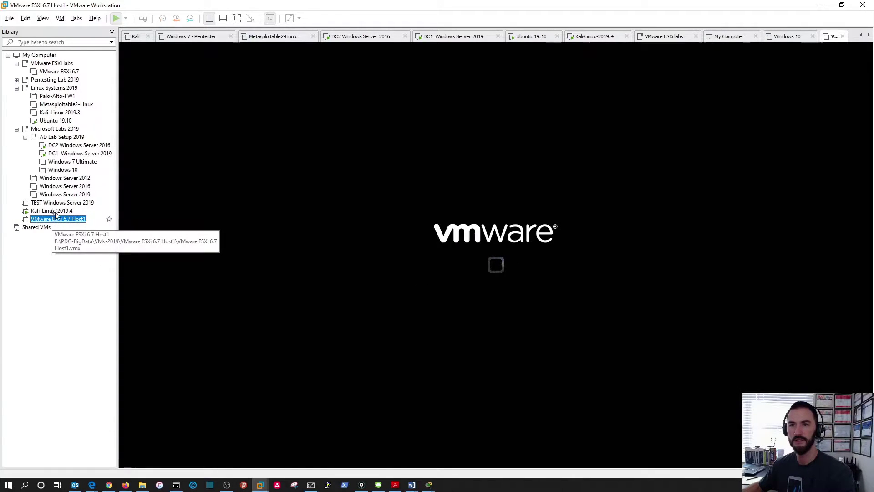
left_click_drag(55, 219, 63, 73)
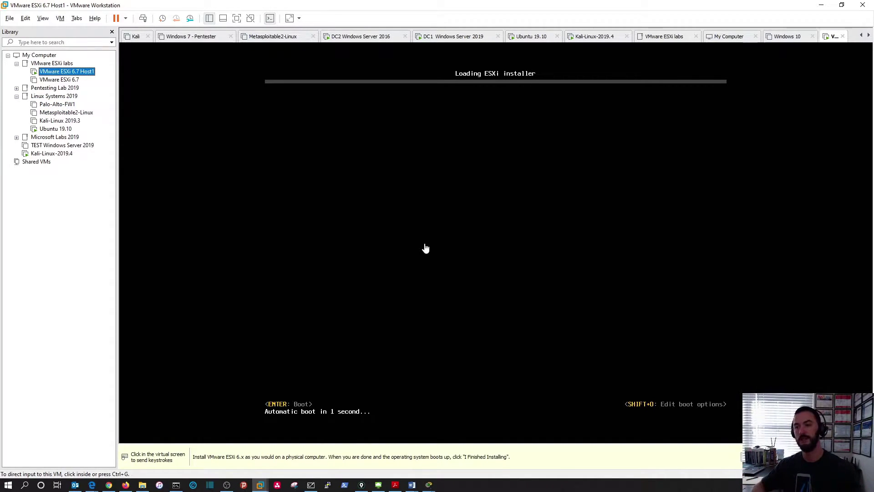
left_click(638, 432)
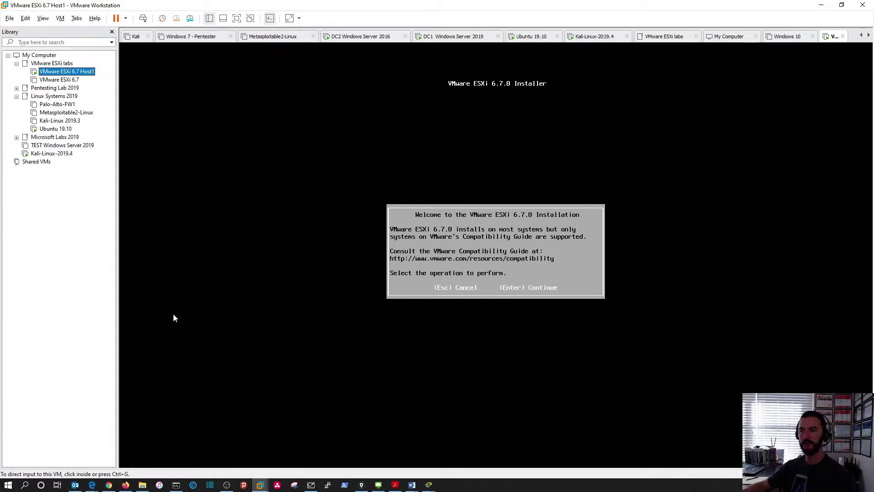
Step: Accept the ESXi 6.7.0 license agreement and choose the local 60 GiB VMware disk with the US Default keyboard layout
left_click(173, 314)
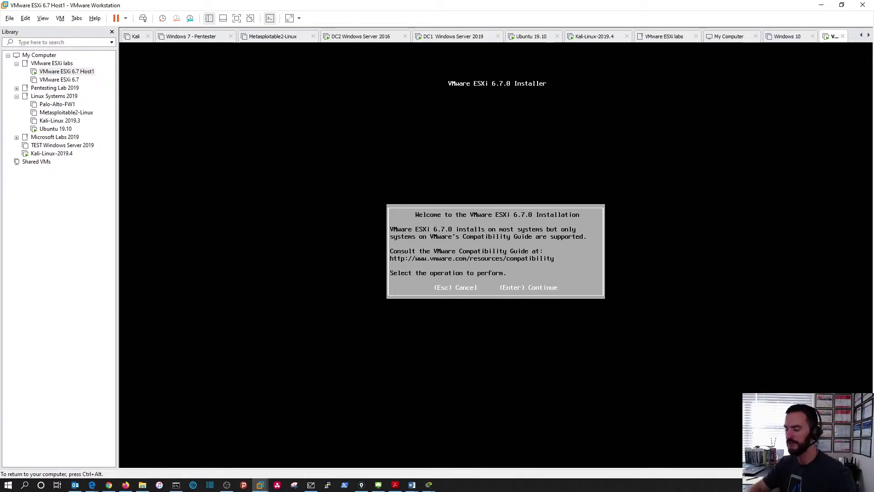
key("Return")
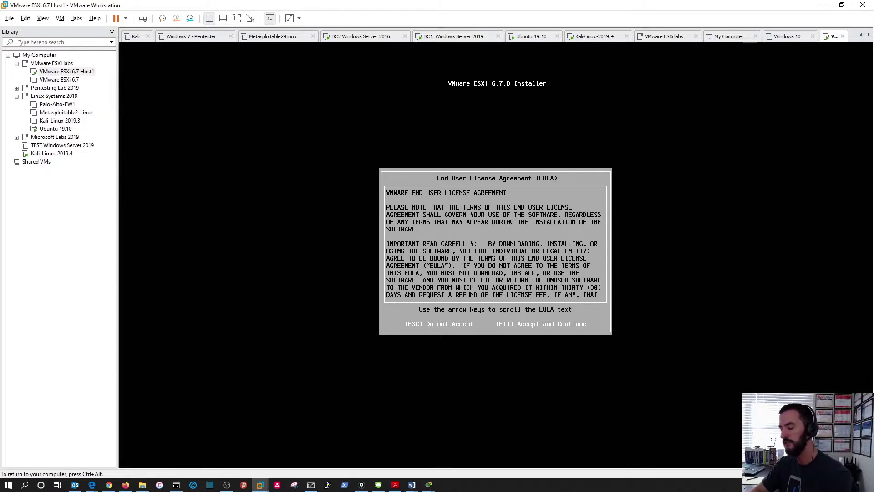
key("F11")
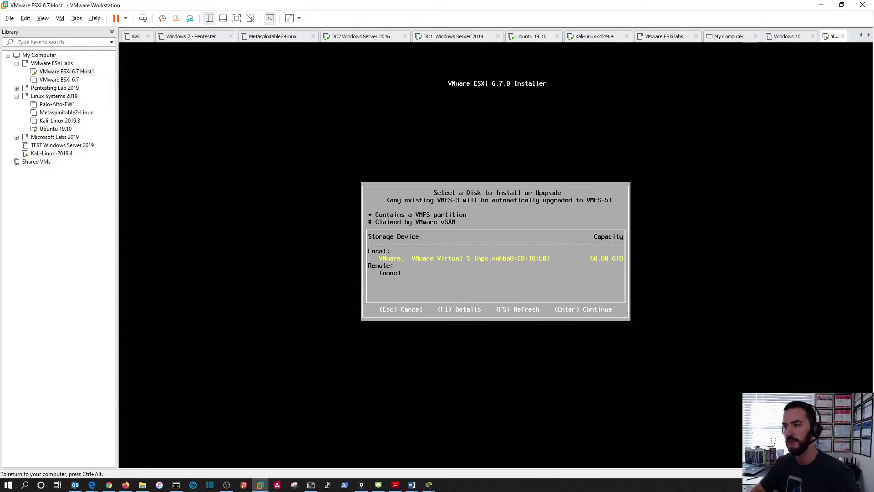
key("Return")
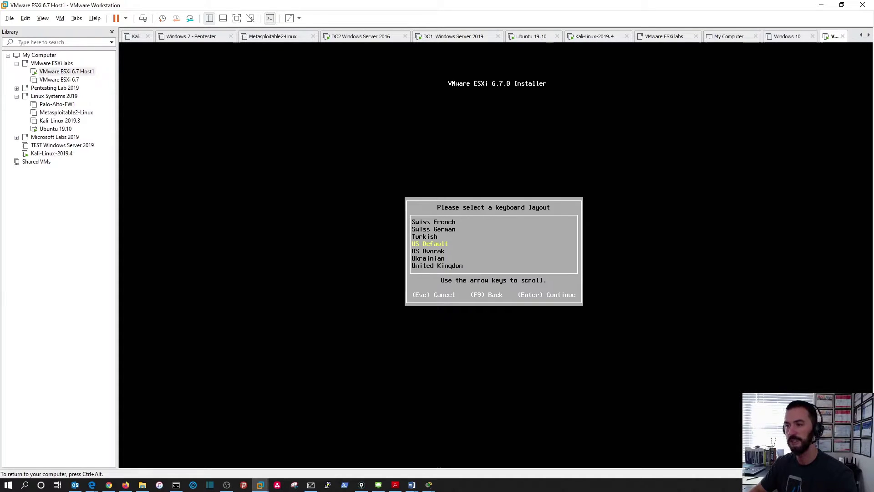
key("Return")
Step: Enter and confirm the root password, and start installing ESXi 6.7.0 on the selected disk
type("*************")
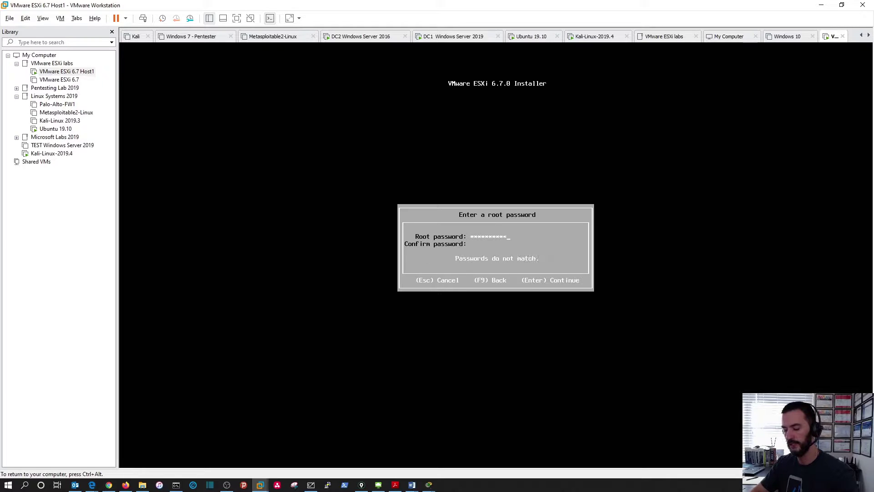
type("*************")
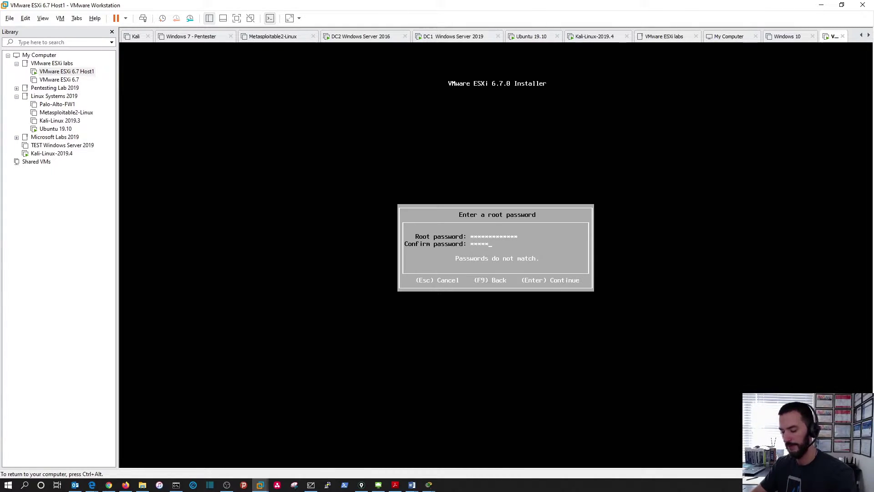
key("Return")
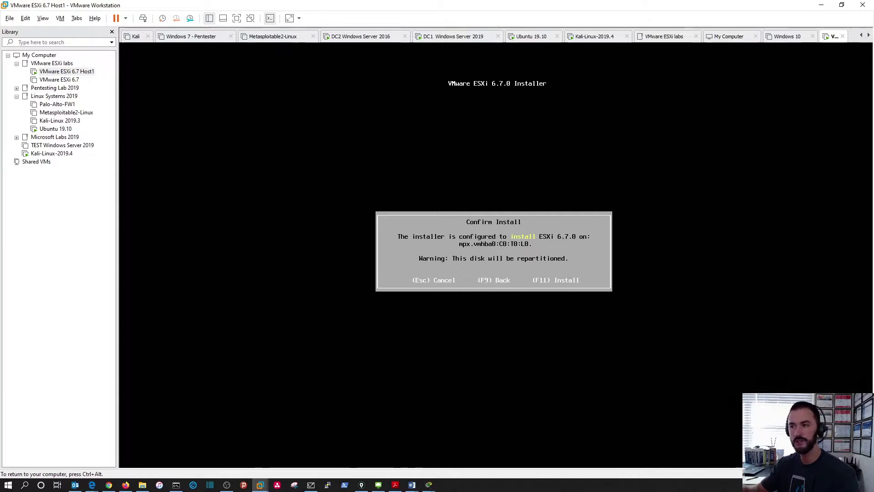
key("F11")
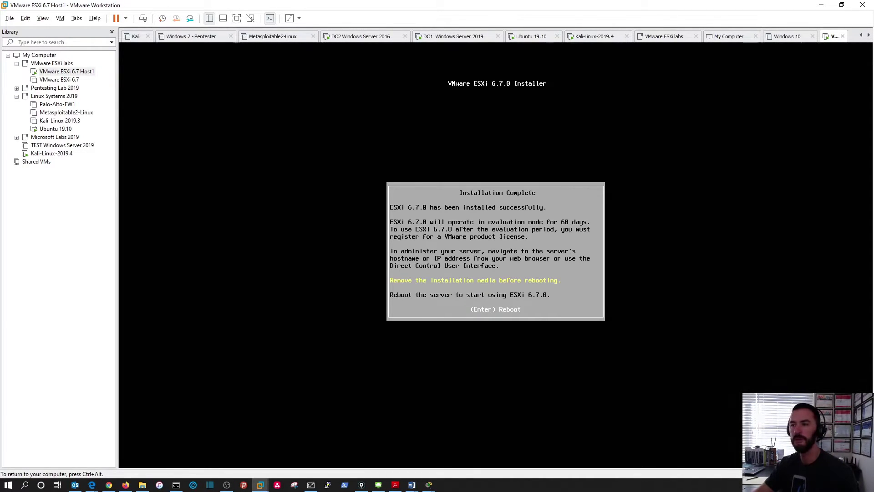
Step: Disconnect the CD/DVD (IDE) drive from VMware ESXi 6.7 Host1 and reboot the server
key("ctrl+alt")
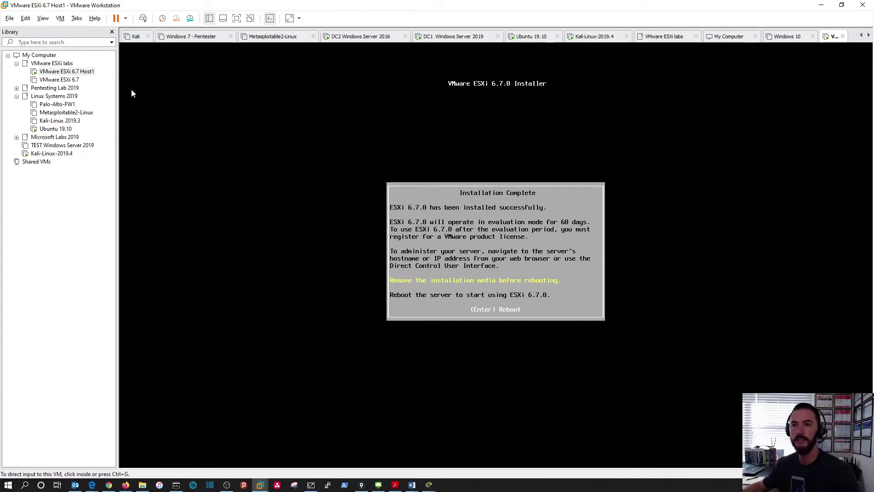
right_click(79, 72)
mouse_move(105, 147)
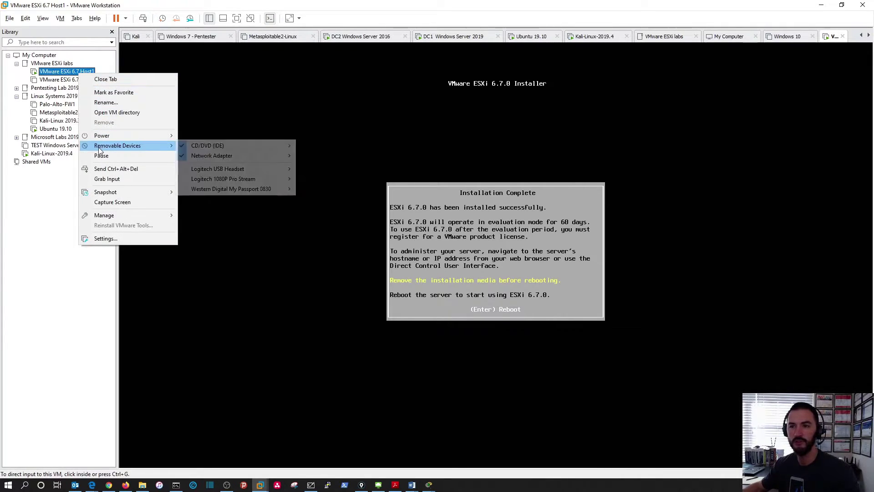
mouse_move(203, 148)
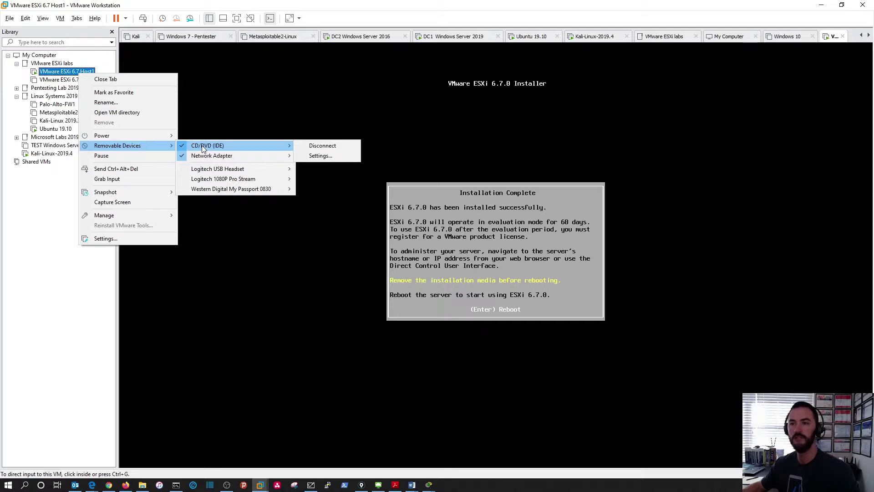
left_click(316, 146)
left_click(478, 272)
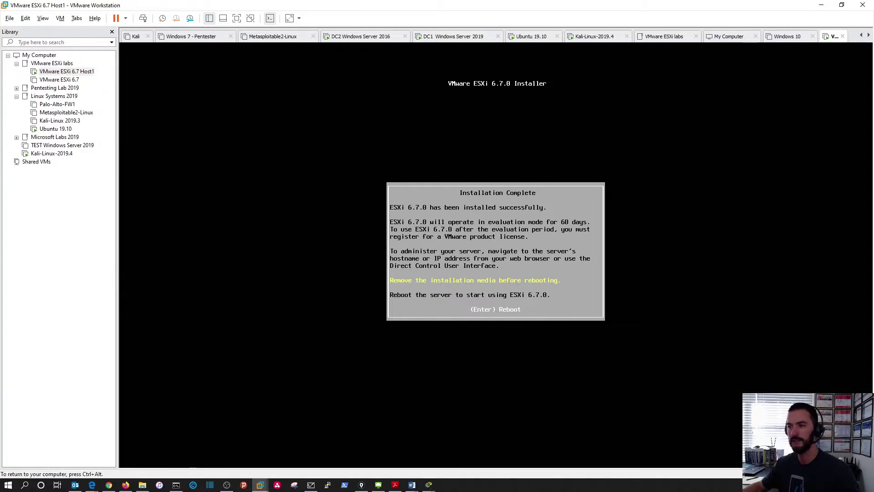
key("Return")
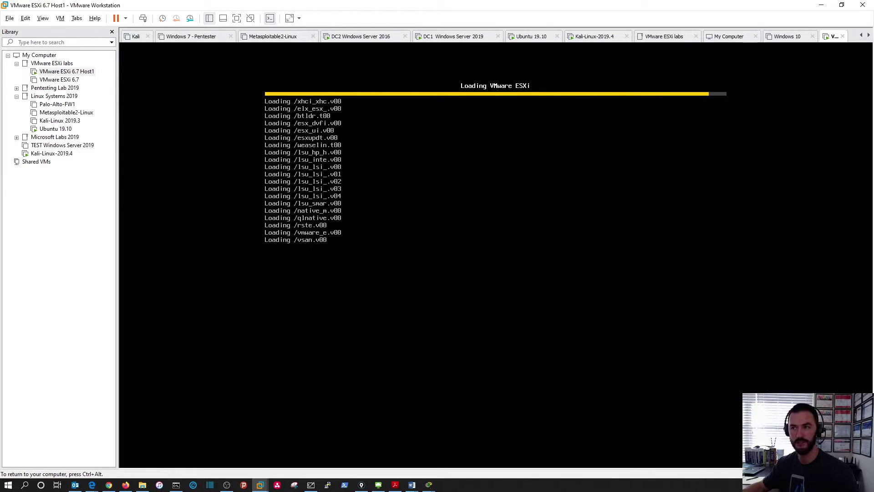
Step: Check the VMnet2 network in the Virtual Network Editor against the host1 address and network notes in Microsoft Whiteboard
key("ctrl+alt")
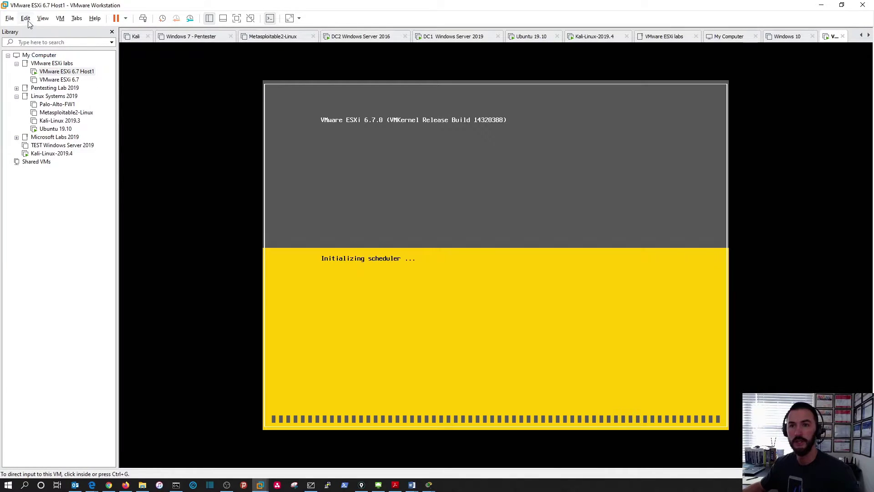
left_click(26, 19)
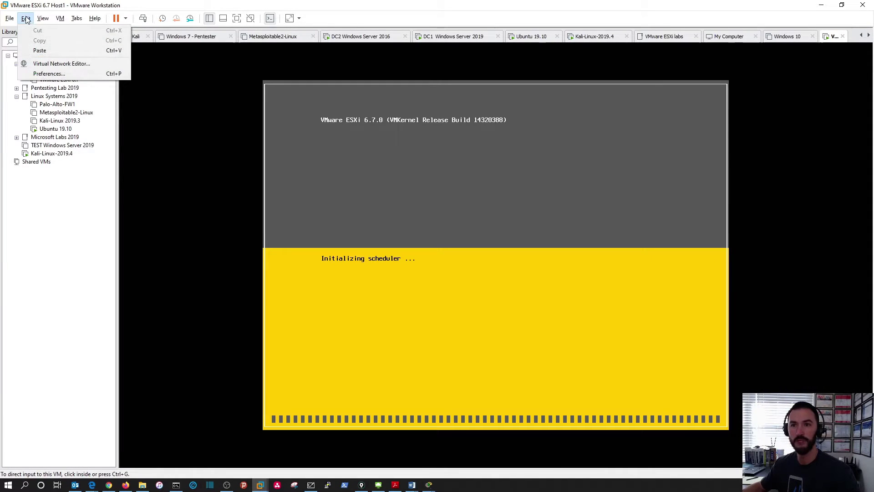
left_click(61, 64)
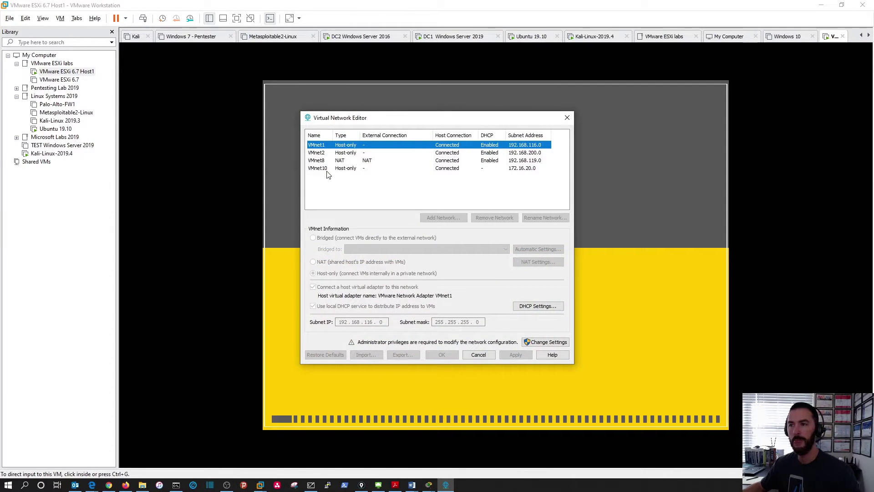
left_click(327, 156)
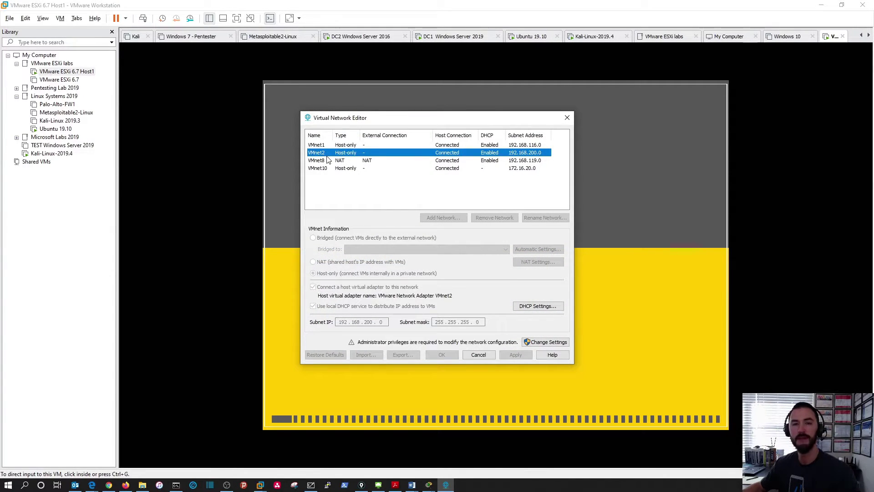
left_click(311, 485)
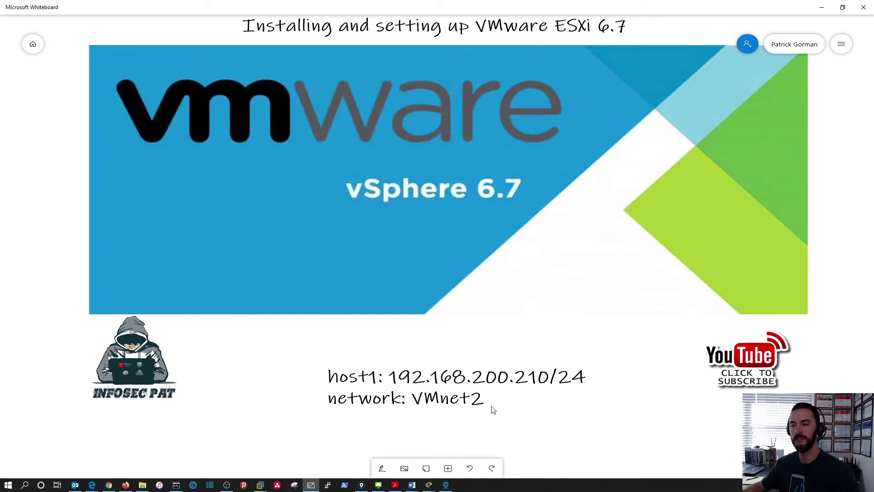
left_click(441, 380)
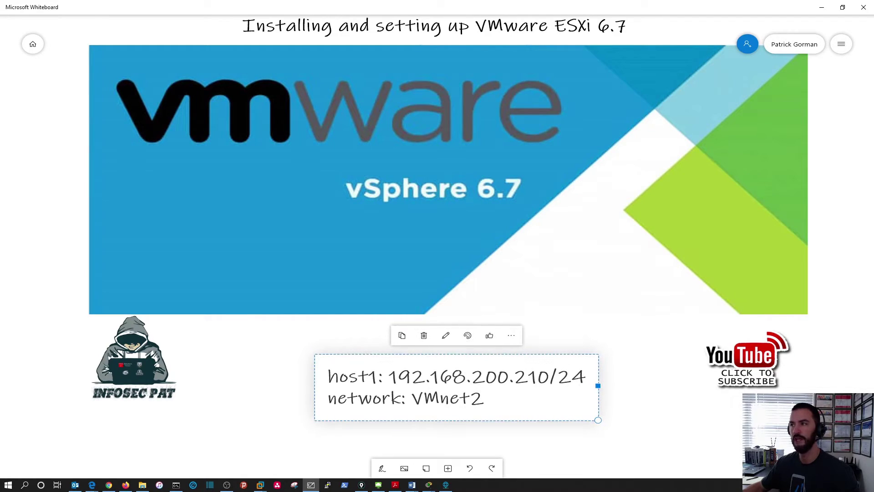
left_click(821, 7)
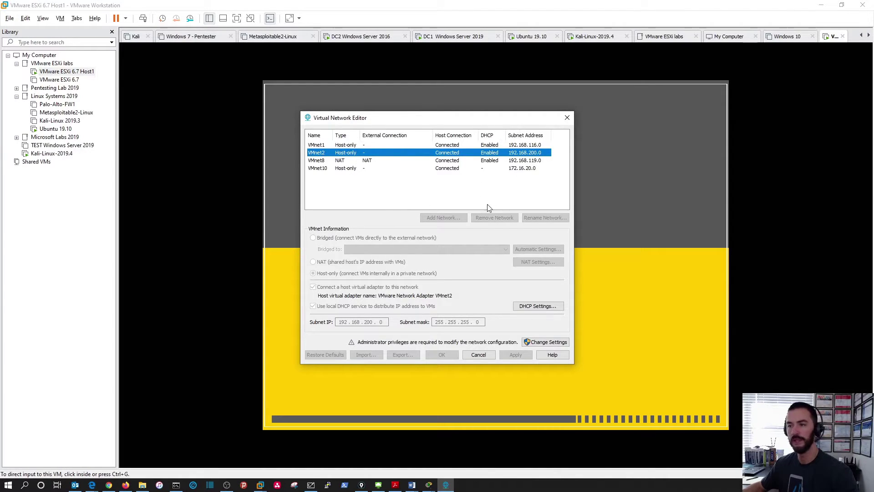
left_click(478, 355)
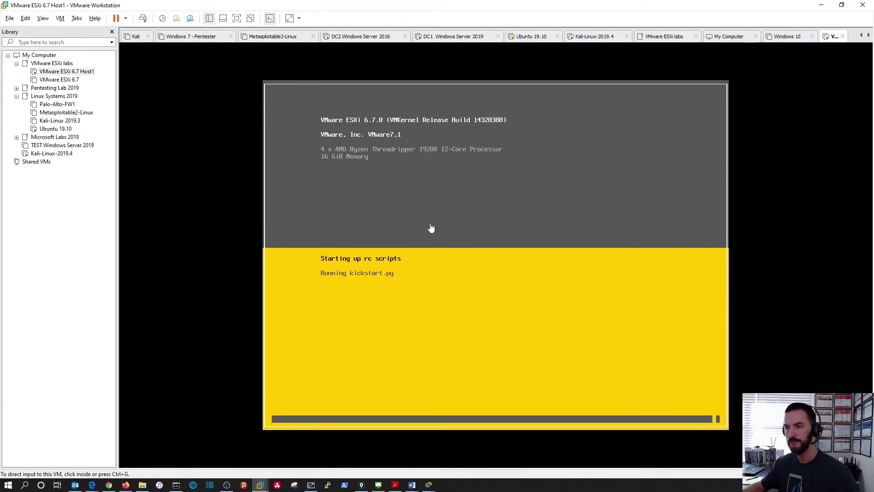
Step: Add a second network adapter to the hardware of the VMware ESXi 6.7 Host1 virtual machine
left_click(394, 259)
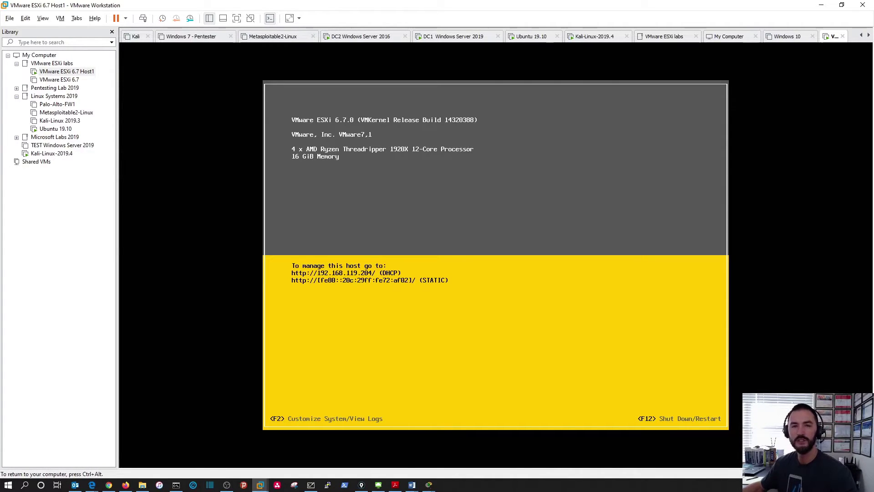
key("ctrl+alt")
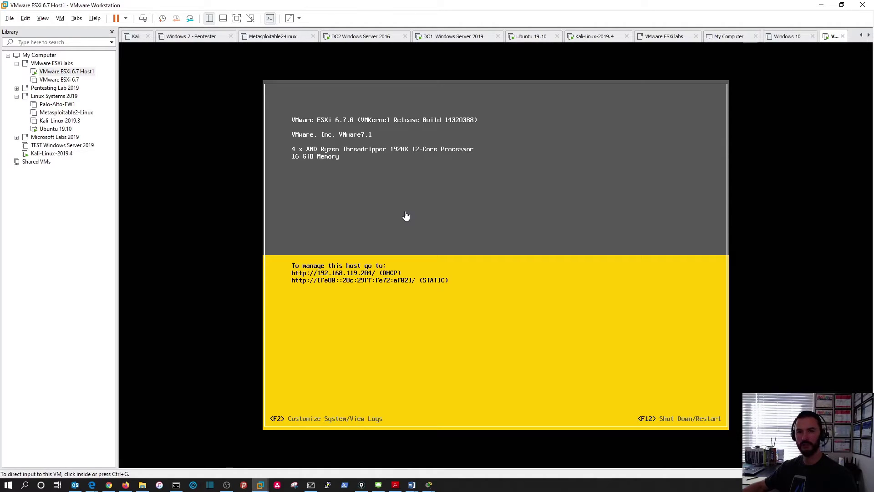
right_click(83, 74)
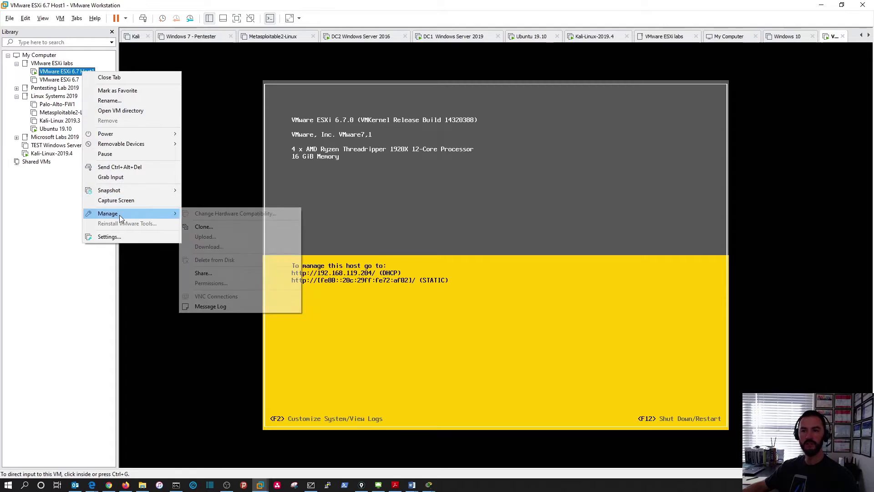
left_click(107, 237)
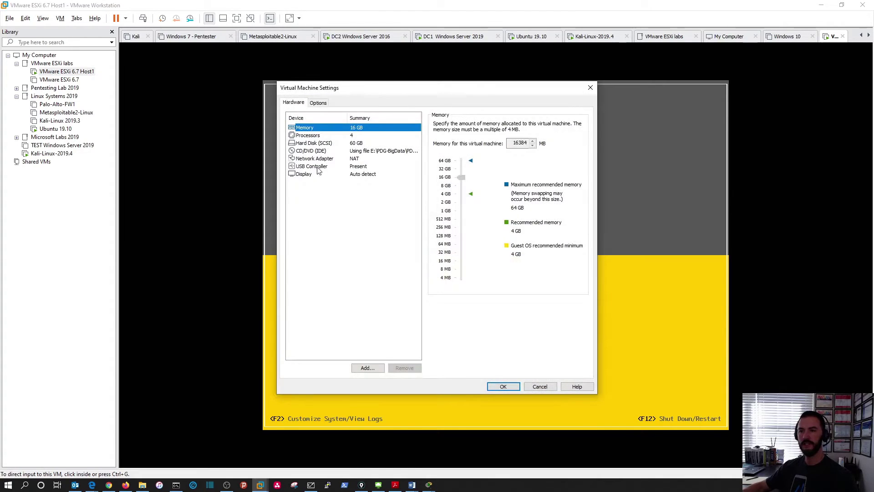
left_click(324, 160)
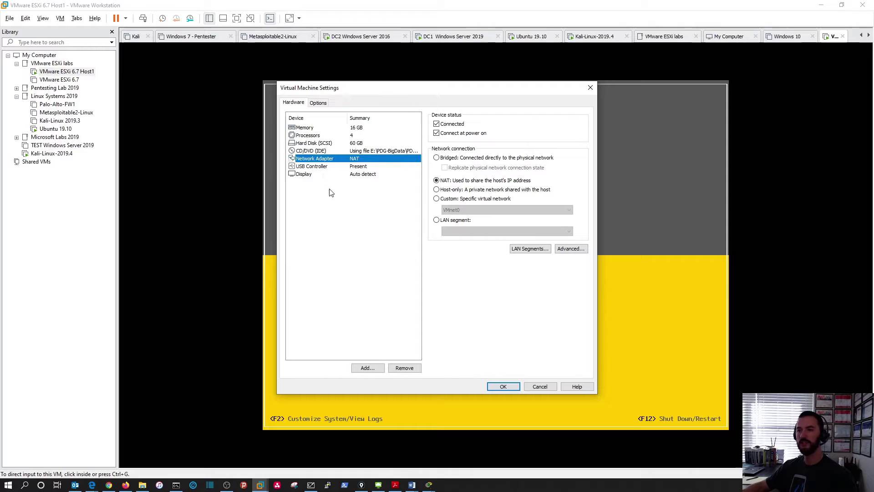
left_click(367, 370)
left_click(369, 222)
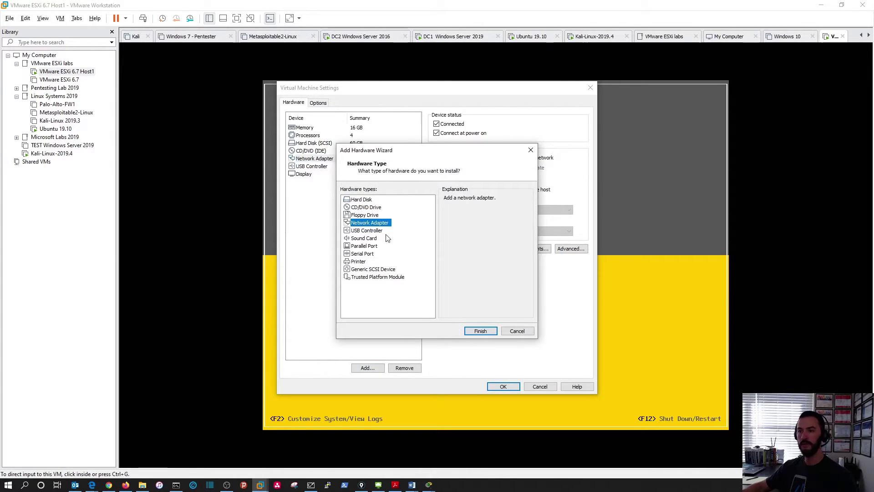
left_click(475, 332)
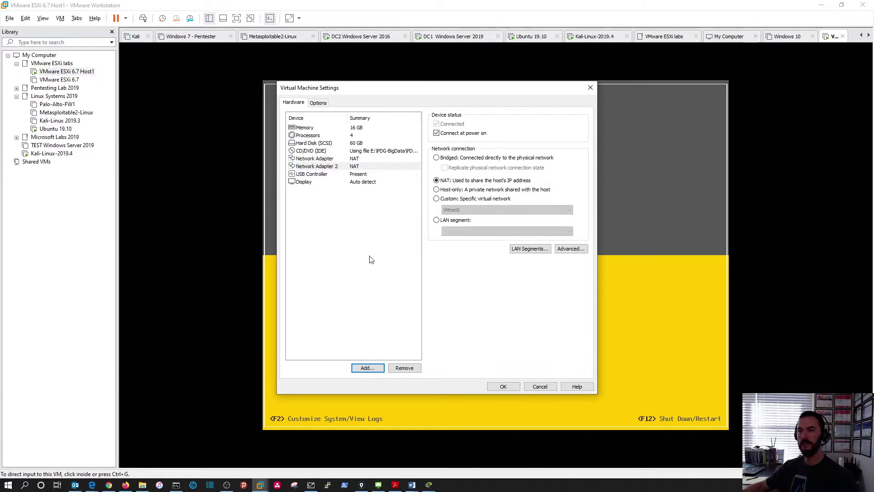
Step: Connect Network Adapter 2 to the custom virtual network VMnet2 (Host-only) and save the virtual machine settings
left_click(326, 167)
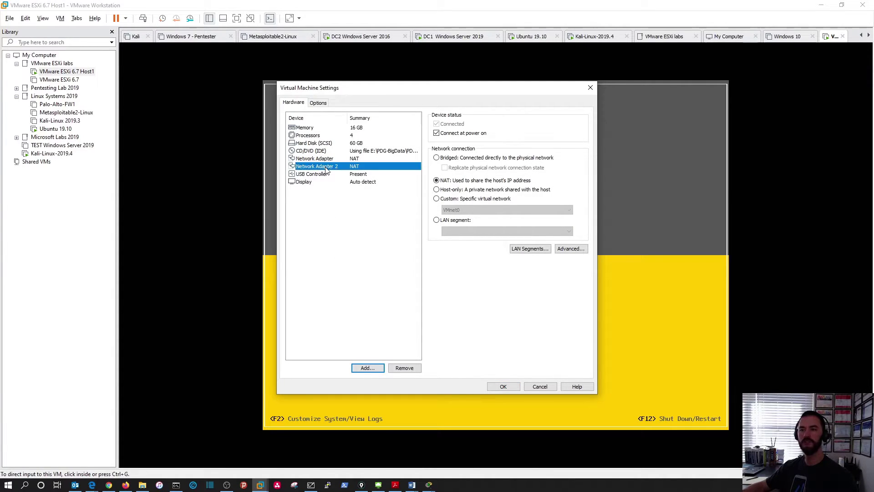
left_click(448, 199)
left_click(471, 211)
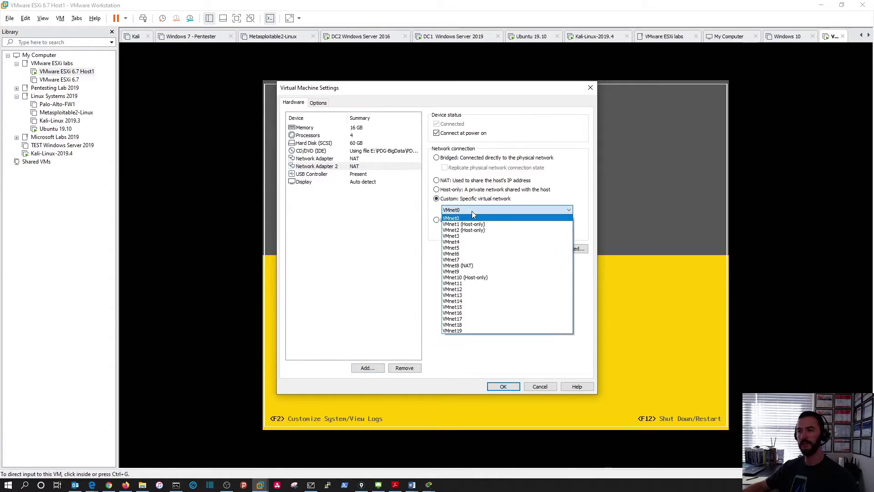
left_click(466, 229)
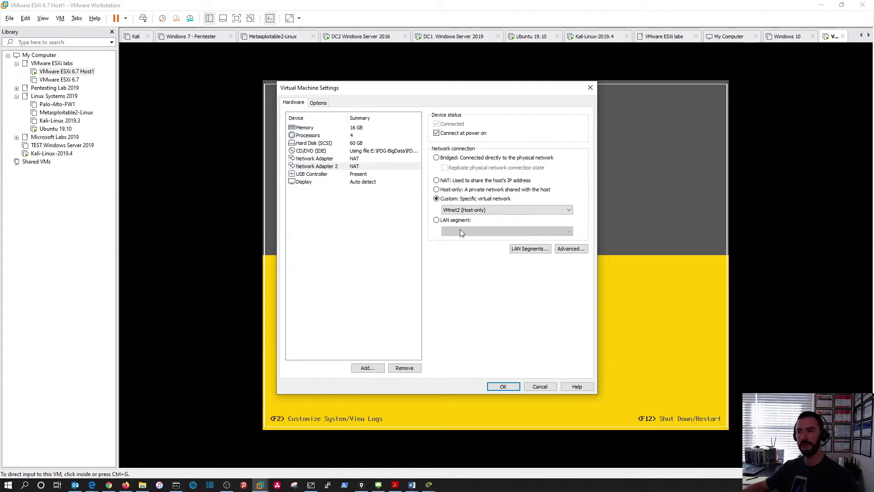
left_click(504, 386)
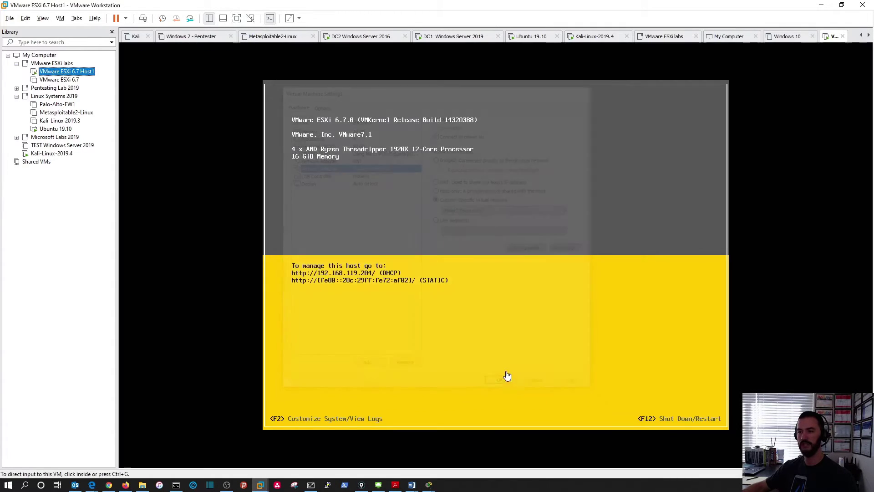
Step: Log in to the ESXi host's system customization as root, entering the root password
left_click(413, 288)
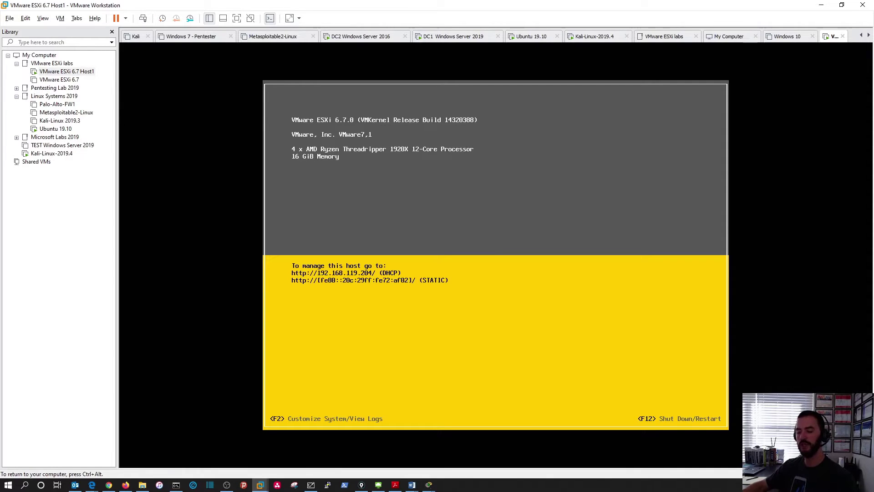
key("F2")
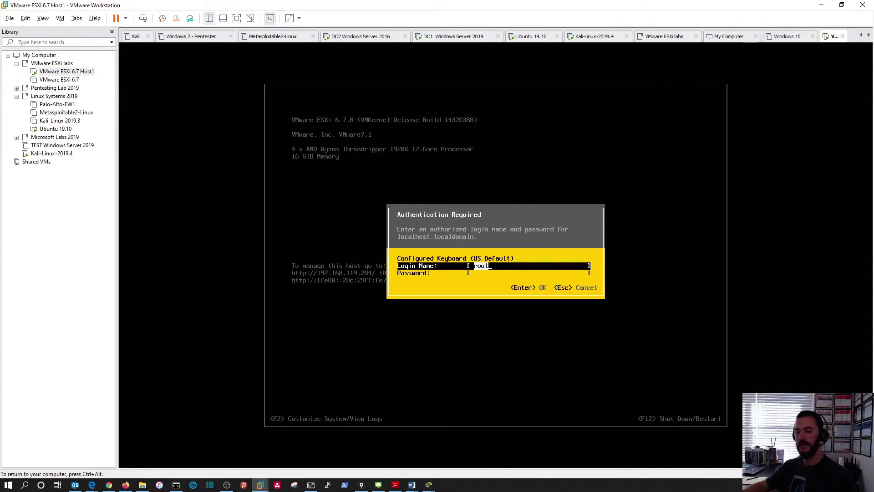
key("Tab")
type("**********")
key("Return")
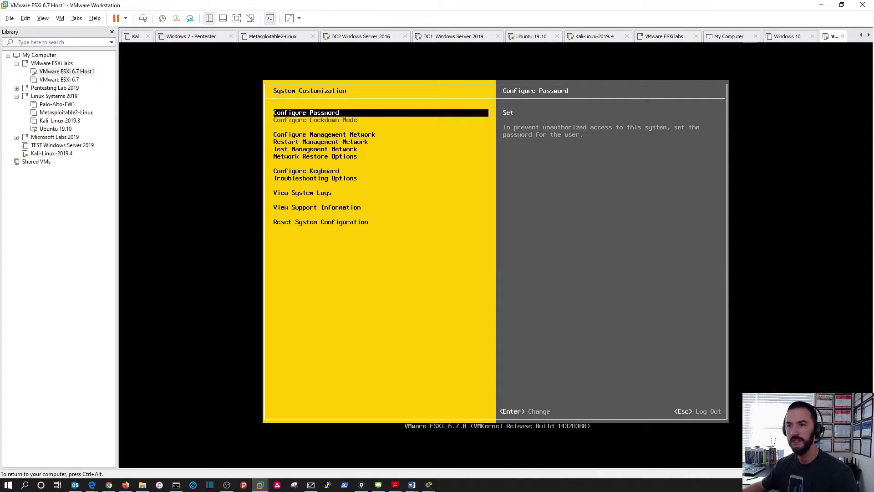
Step: Check which network adapters are offered for the ESXi management network, and log out of system customization
key("Down")
key("Down")
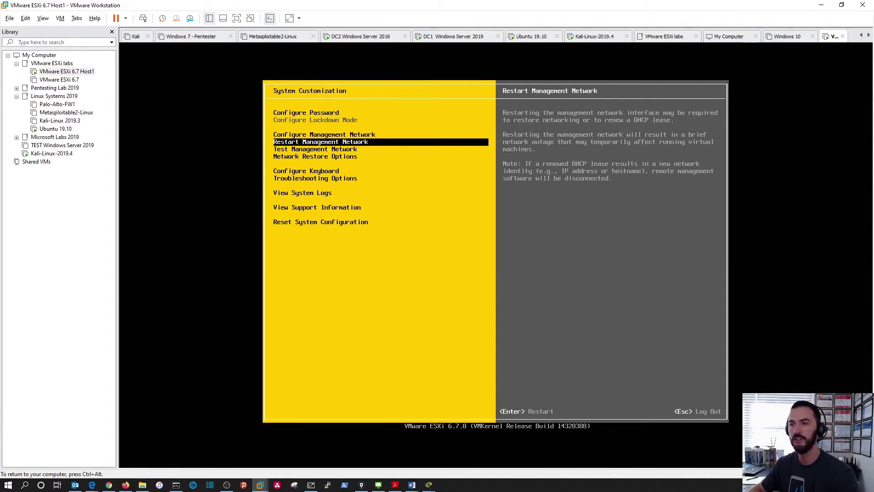
key("Up")
key("Return")
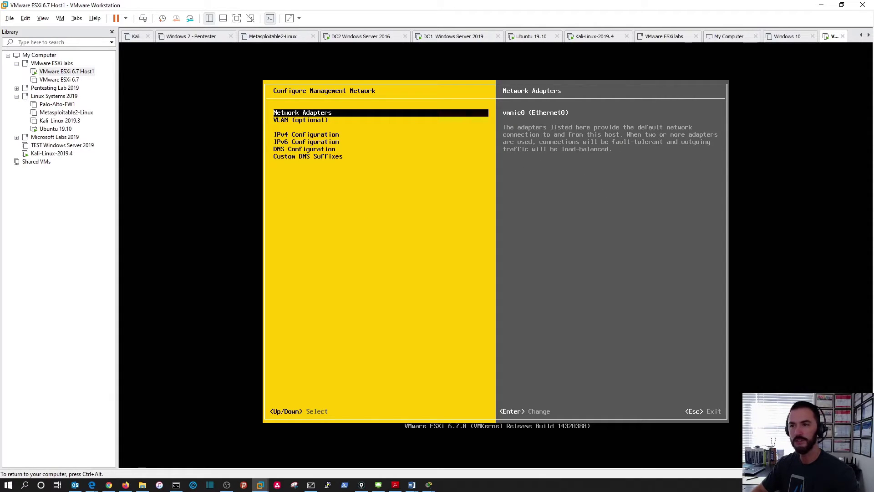
key("Return")
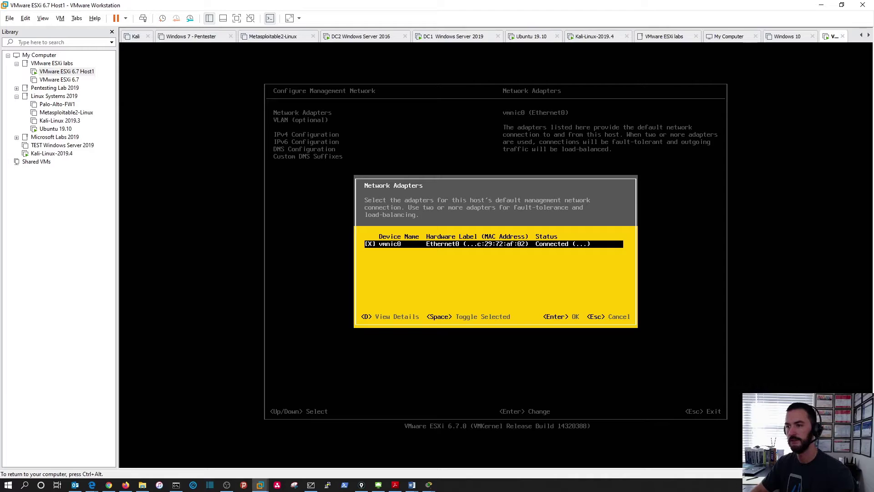
key("Return")
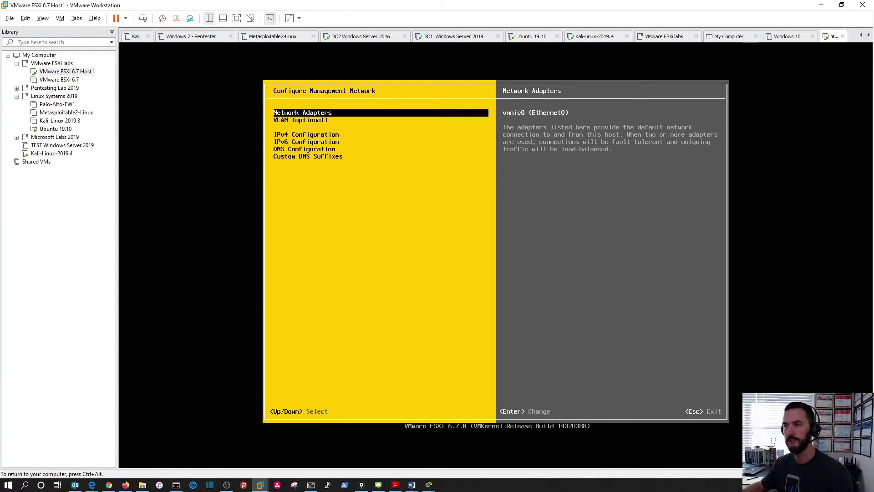
key("Escape")
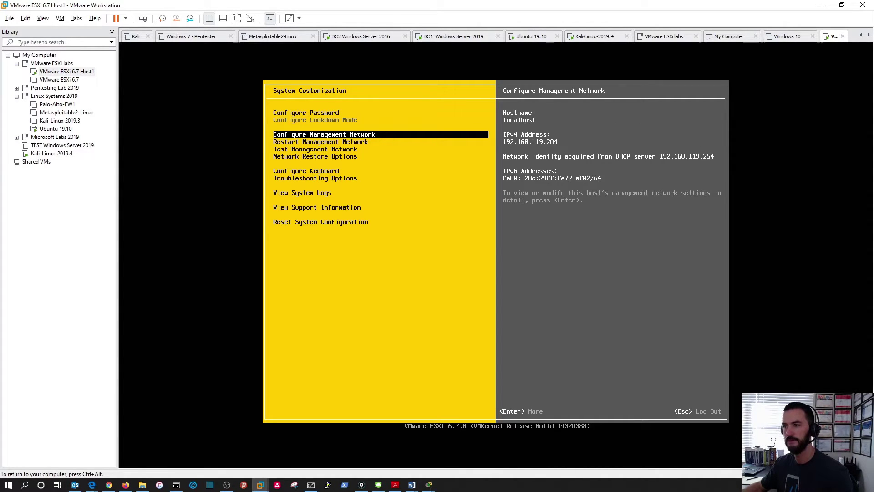
key("Escape")
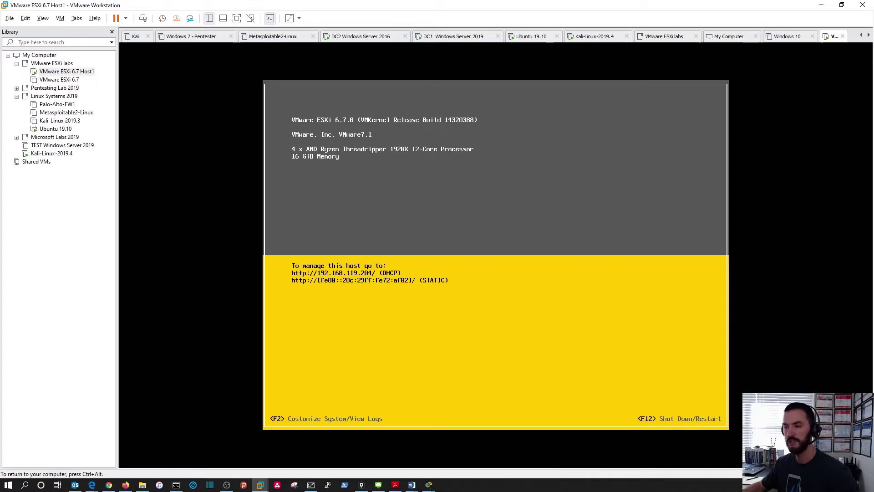
Step: Check the connection status and network assignment of Network Adapter 2 in the VMware ESXi 6.7 Host1 settings
key("ctrl+alt")
right_click(69, 73)
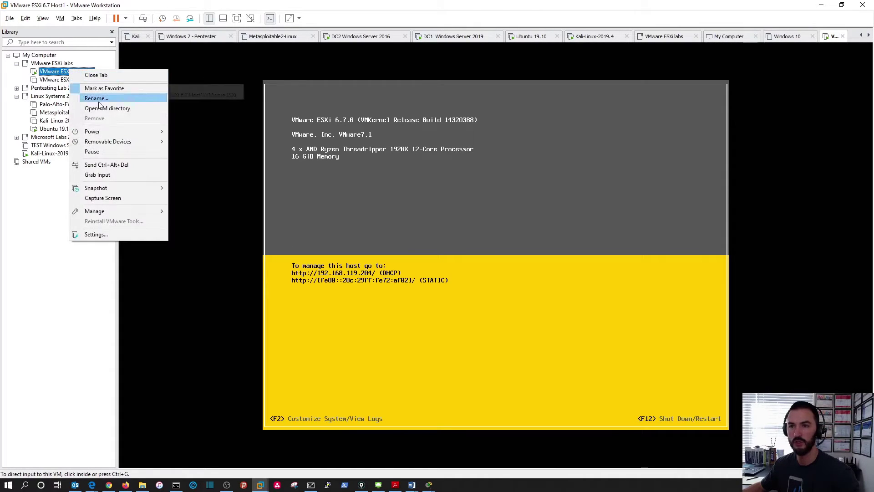
left_click(105, 232)
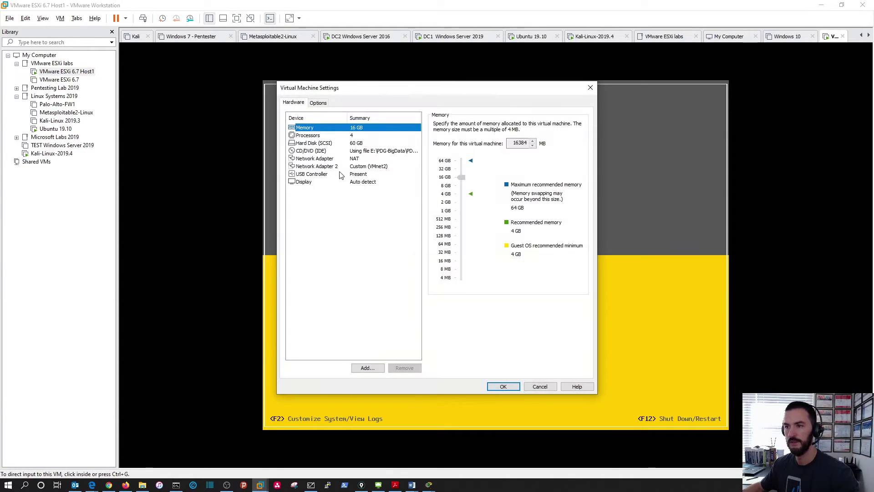
left_click(326, 167)
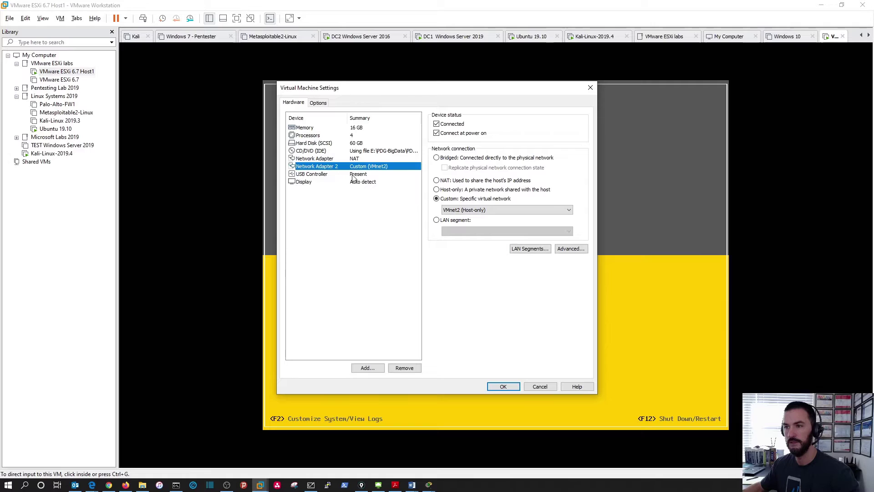
left_click(503, 386)
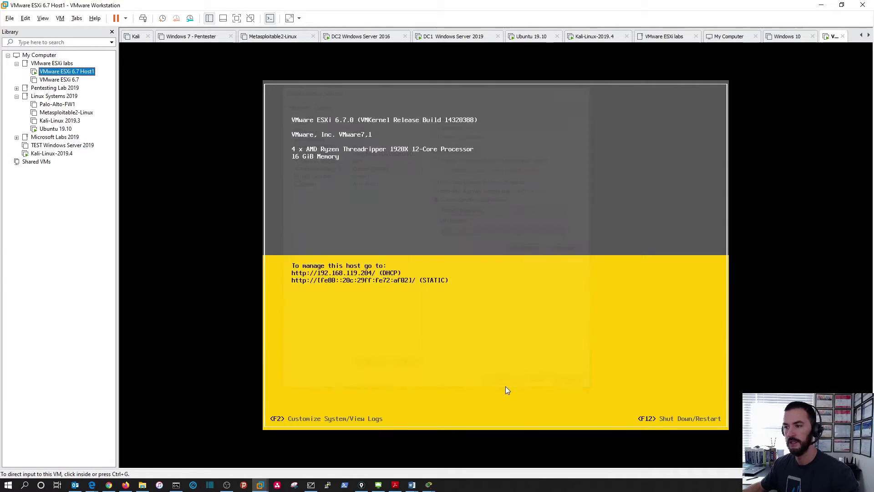
Step: Restart the ESXi host from its console, authorizing the restart with the root login and password
left_click(428, 307)
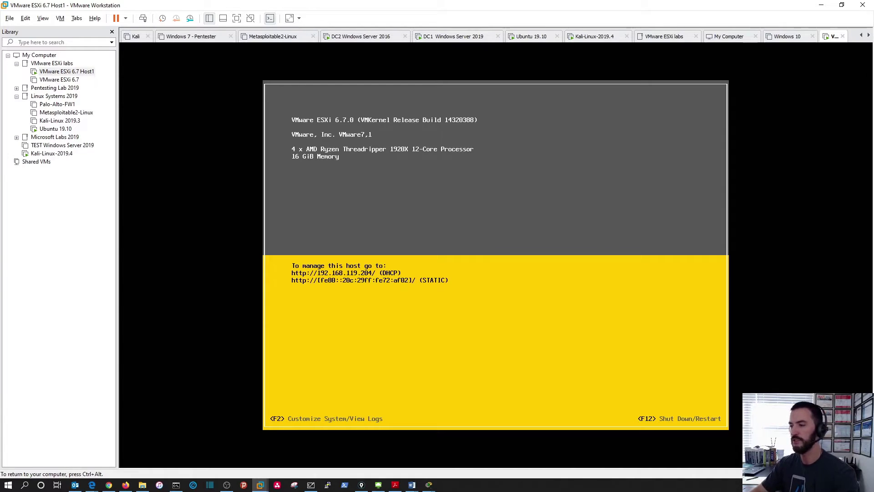
key("F2")
key("Tab")
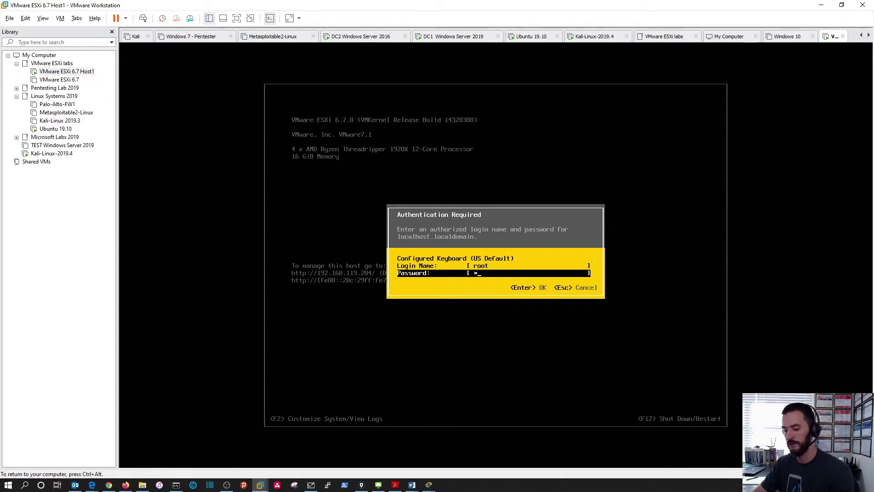
type("**************")
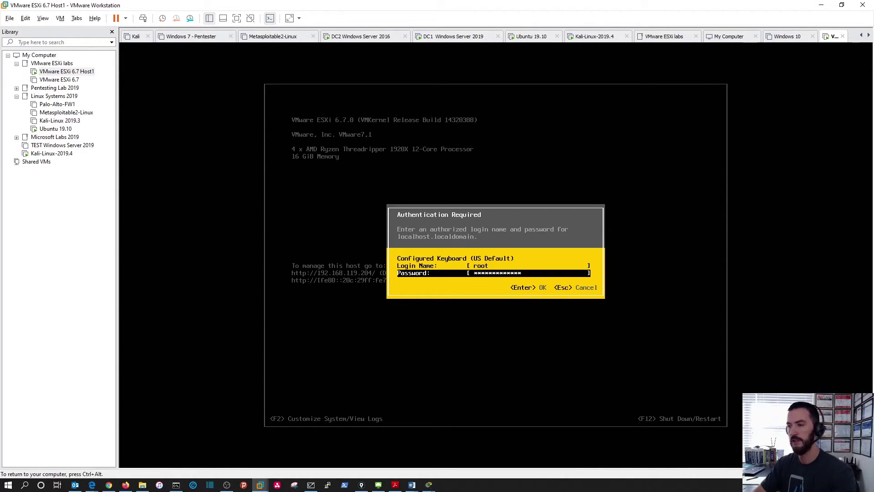
key("Return")
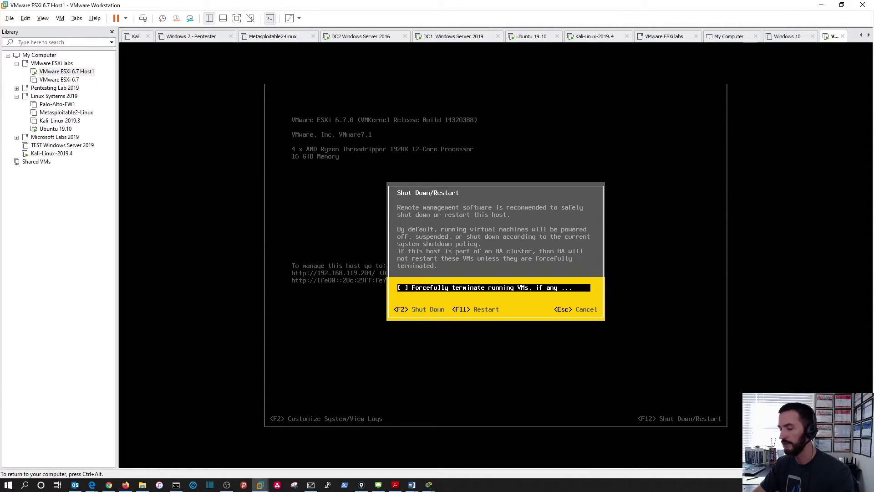
key("F11")
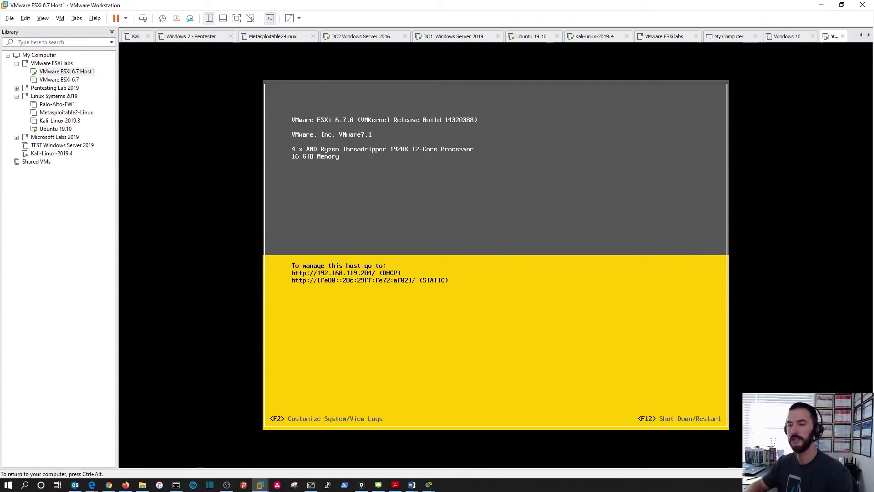
Step: Log back in to the restarted host's system customization as root with the root password
key("F2")
key("Tab")
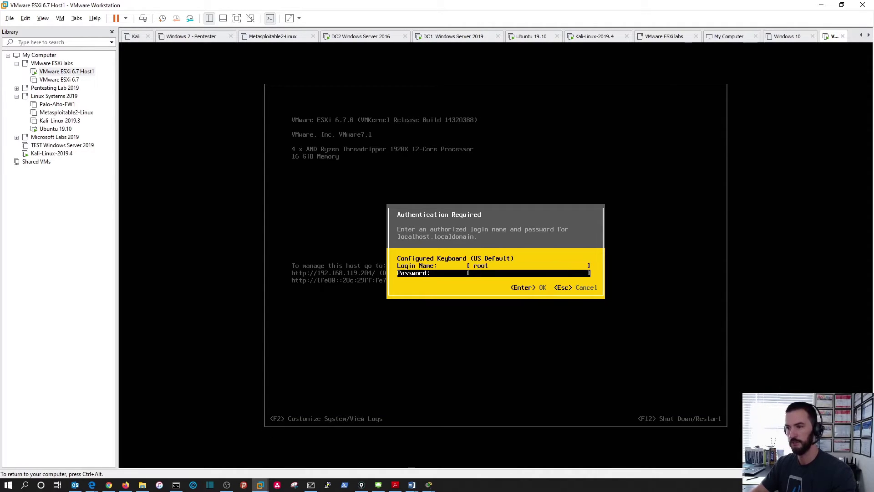
type("*********")
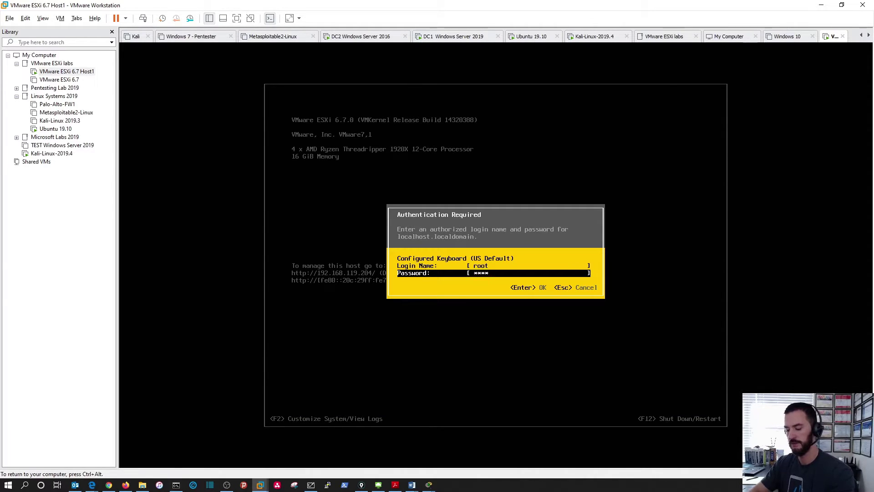
key("Return")
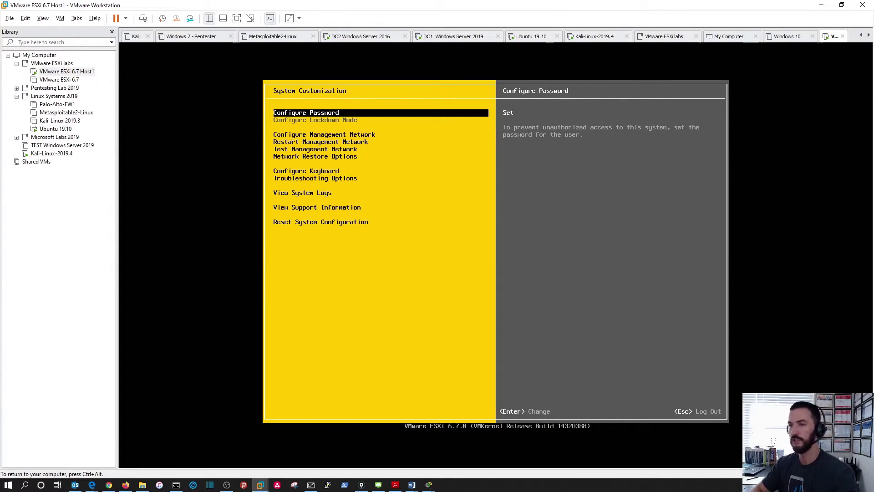
Step: Make vmnic1 the management network adapter in place of vmnic0
key("Down")
key("Return")
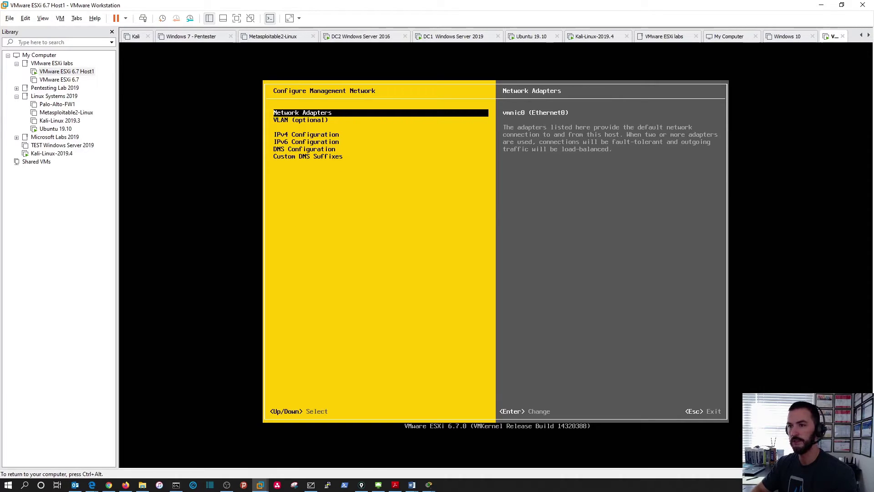
key("Return")
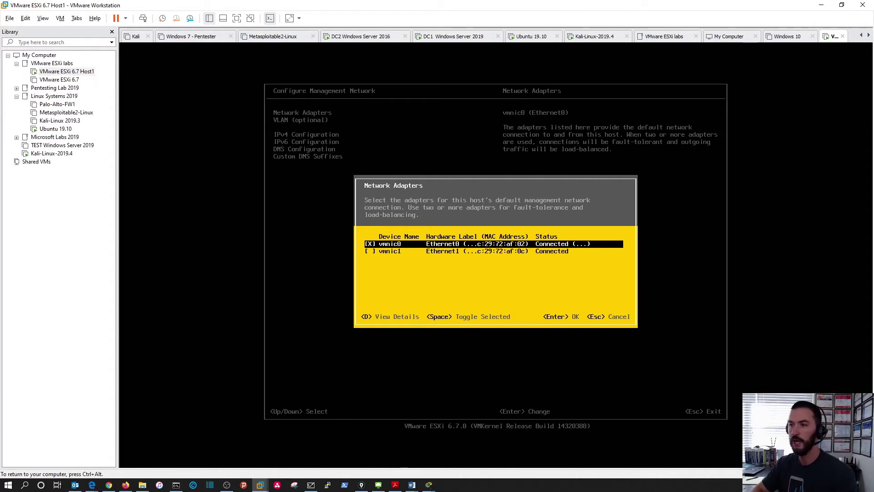
key("Down")
key("Up")
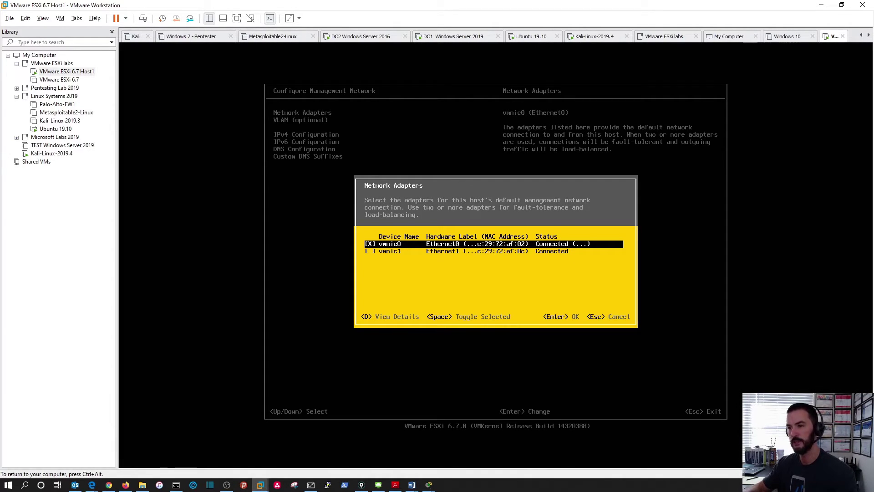
key("space")
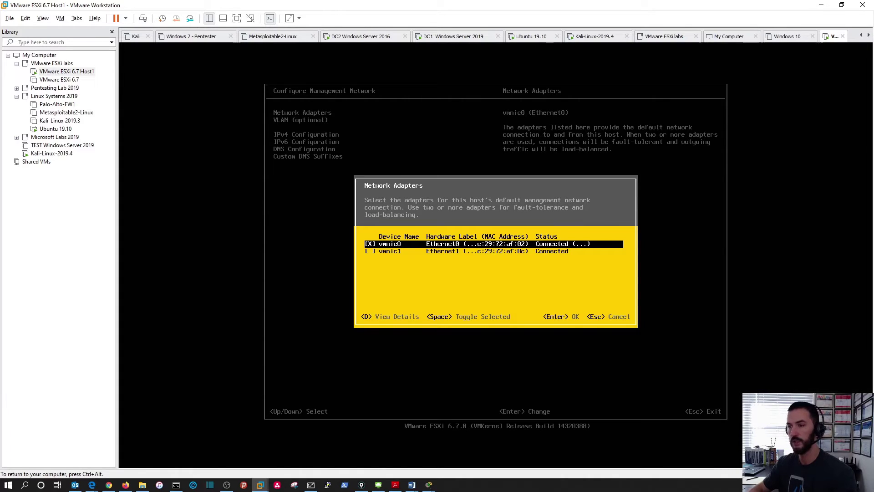
key("Down")
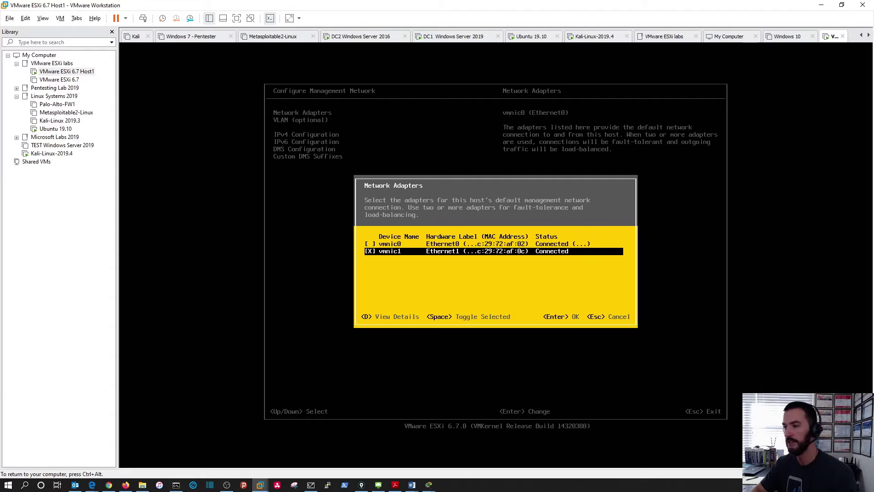
key("Return")
Step: Switch the management network's IPv4 configuration to static and set the IPv4 address to 192.168.200.210
key("Down")
key("Down")
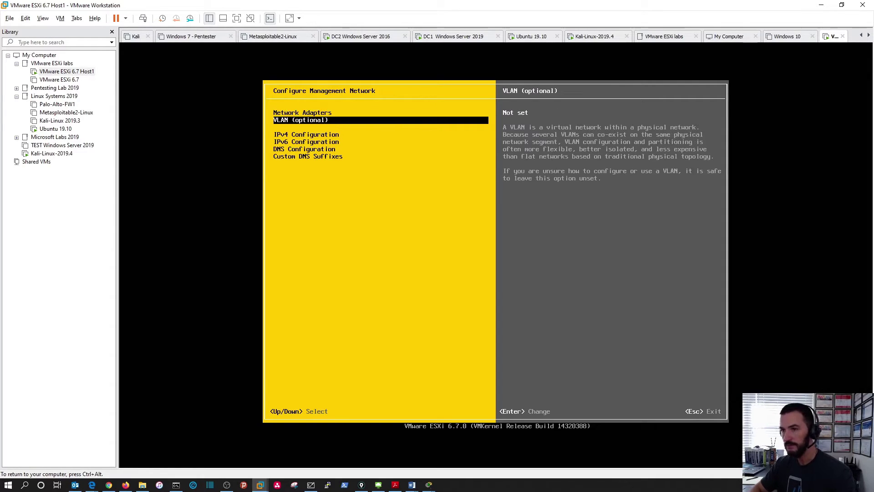
key("Return")
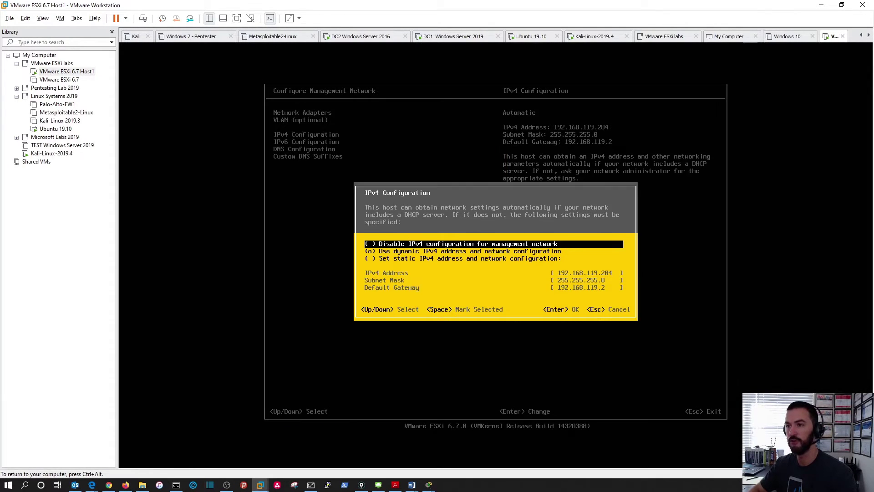
key("Down")
key("Down")
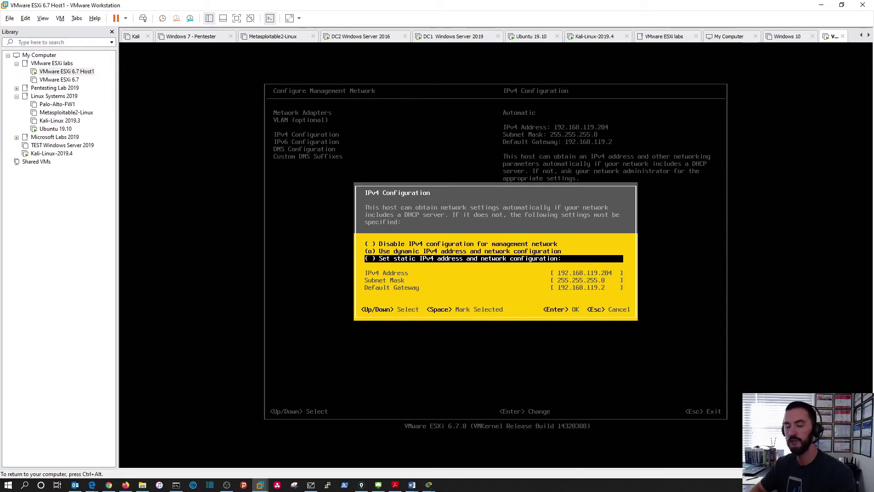
key("space")
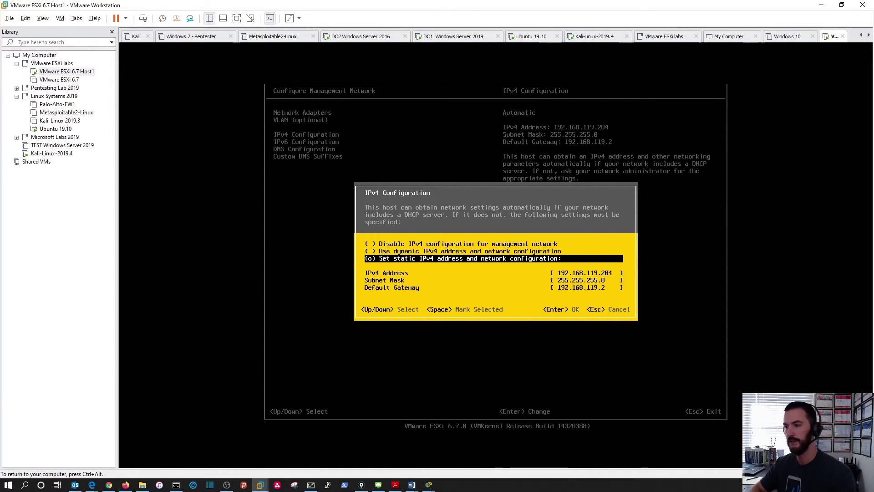
key("Down")
key("Down")
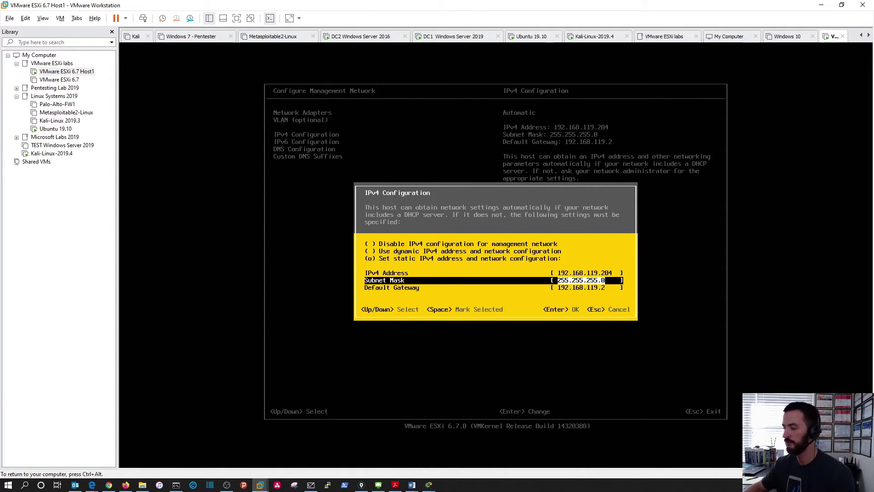
key("Up")
key("BackSpace")
type("192.168.200.2")
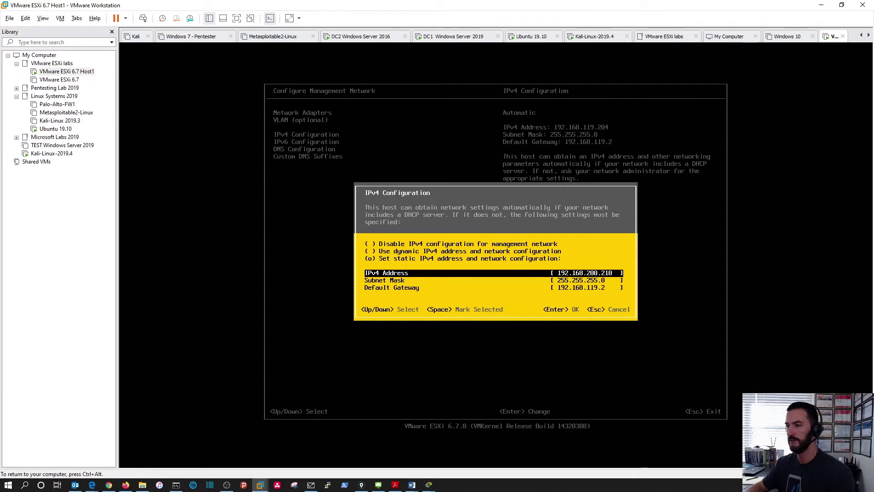
Step: Set the IPv4 default gateway to 192.168.200.2 and accept the IPv4 configuration
key("Down")
key("Down")
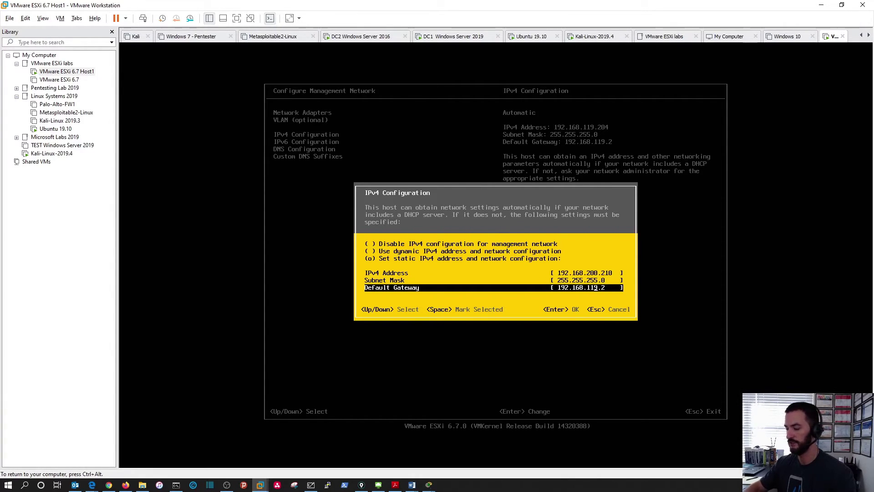
key("BackSpace")
key("BackSpace")
key("BackSpace")
type("200")
key("Return")
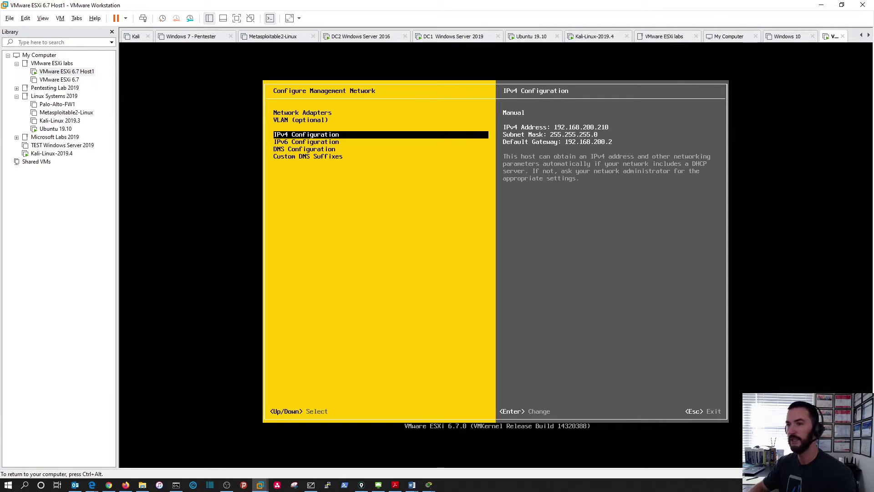
Step: Switch the DNS configuration to manually specified servers and set the primary DNS server to 192.168.200.2
key("Down")
key("Down")
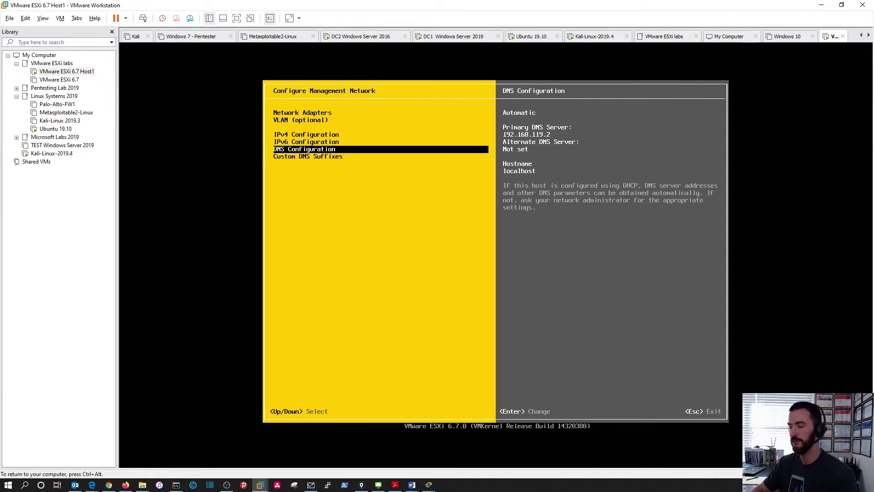
key("Return")
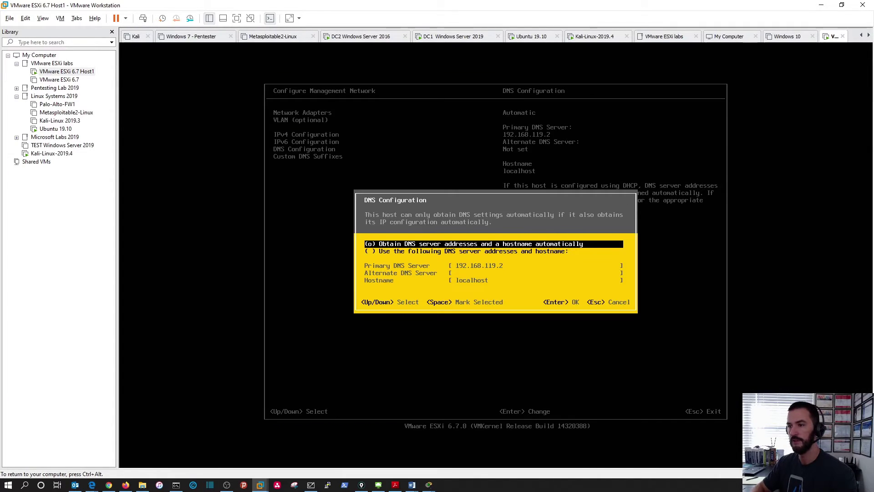
key("Down")
key("space")
key("Down")
key("Down")
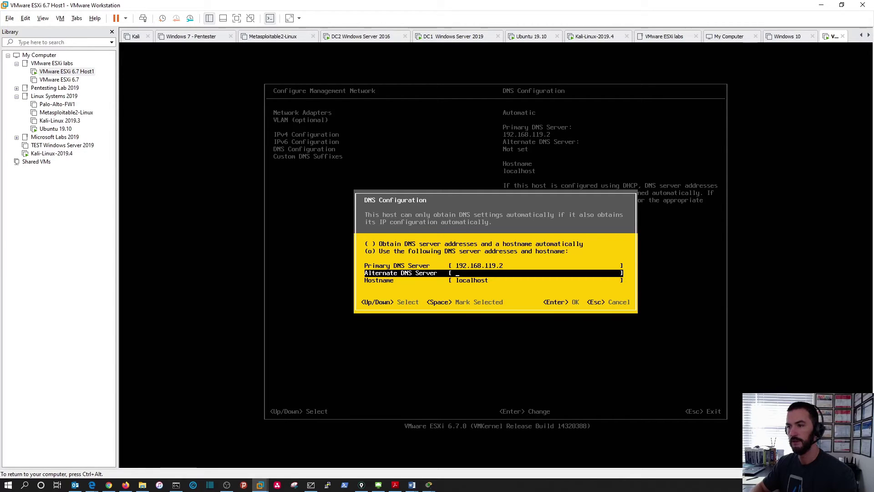
key("Up")
key("End")
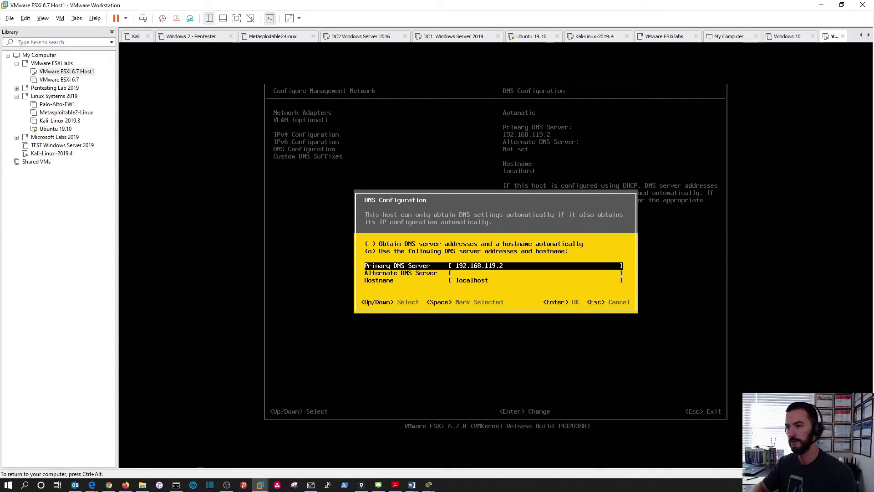
key("BackSpace")
key("BackSpace")
key("BackSpace")
key("BackSpace")
key("BackSpace")
type("200.2")
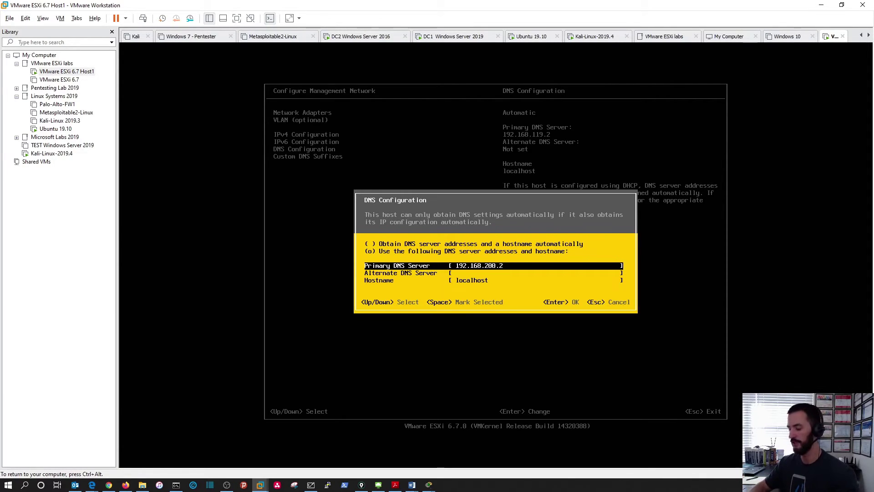
Step: Set the hostname to esxi1 and accept the DNS configuration
key("Down")
key("Down")
type("esxi1")
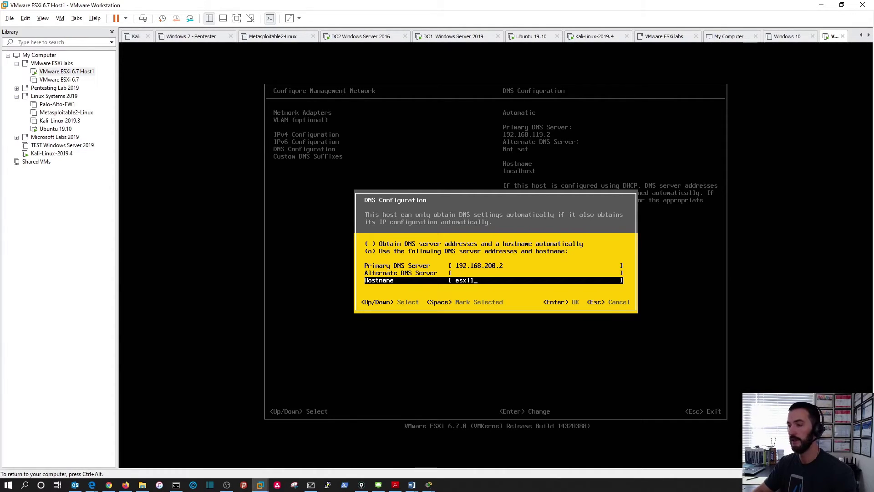
key("Return")
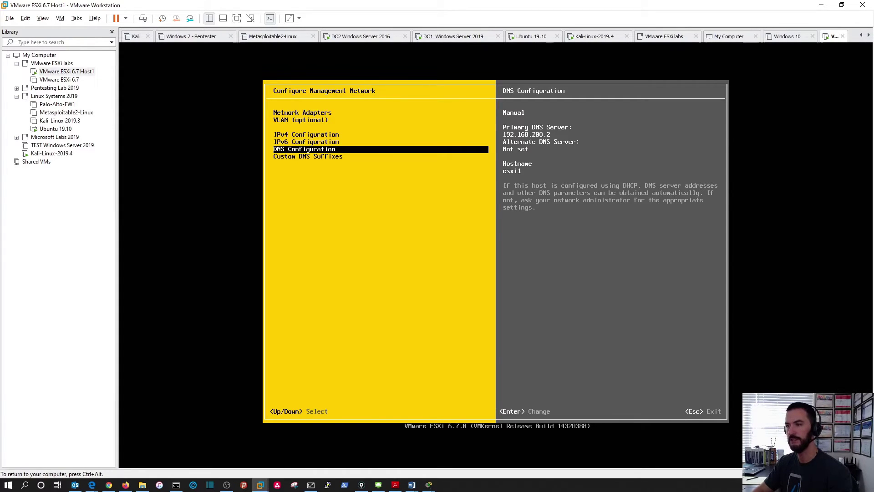
Step: Apply the management network changes with a network restart, and log out of system customization
key("Escape")
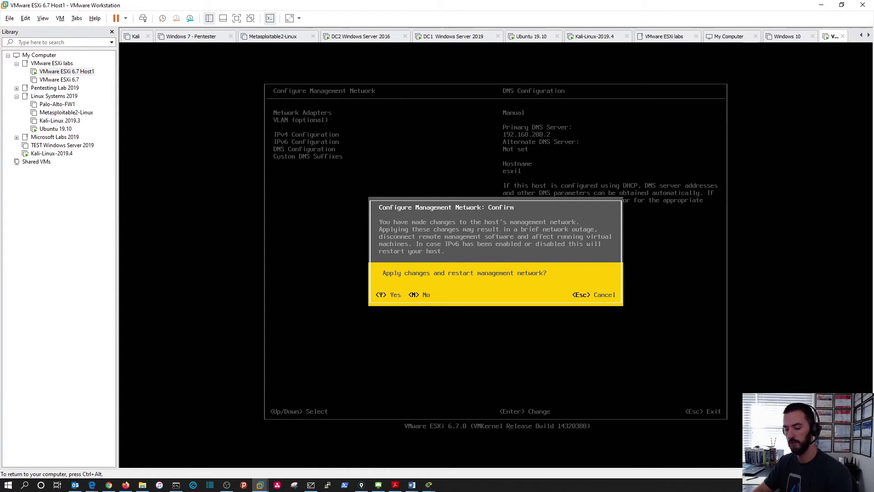
key("Escape")
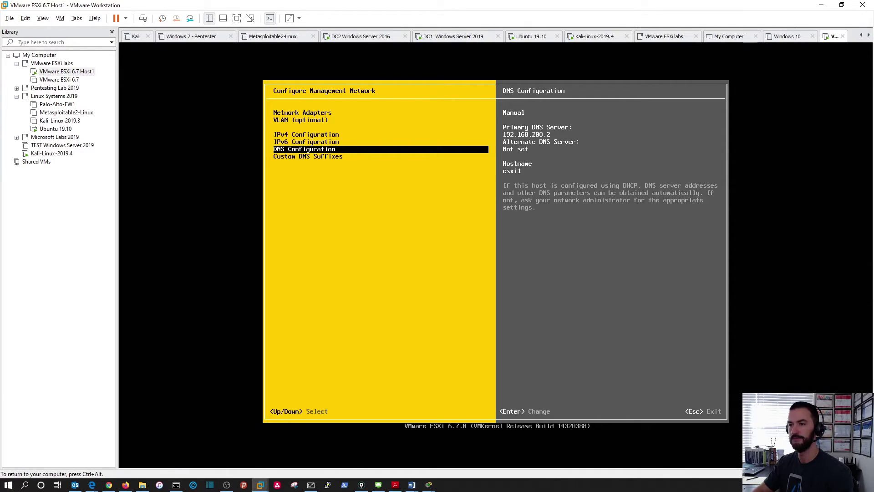
key("Escape")
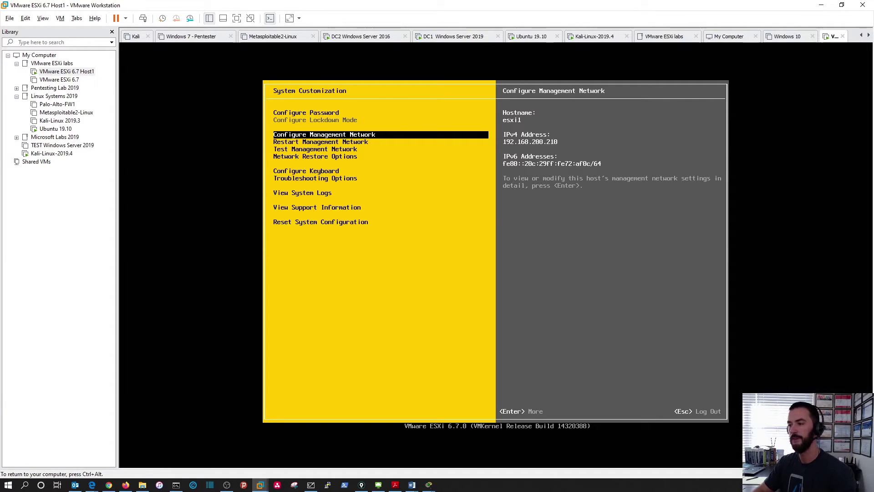
key("Escape")
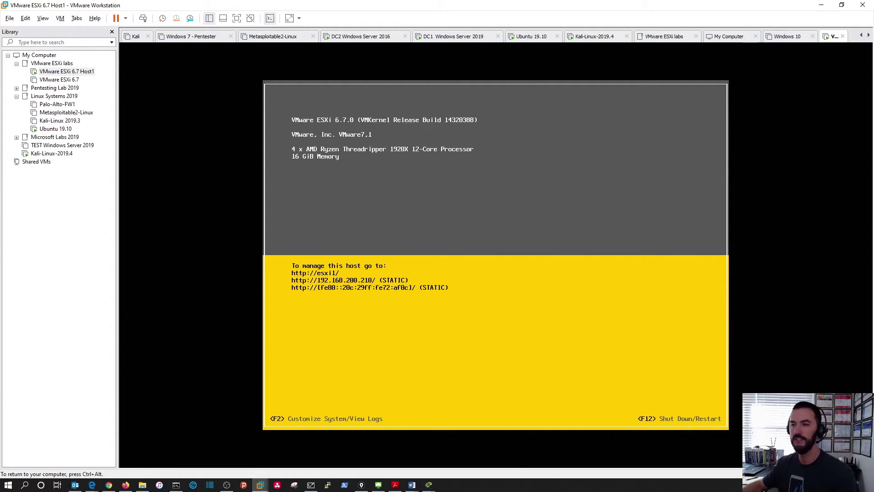
Step: Switch to the Command Prompt, clear its output, ping 192.168.200.210 to test the ESXi host's connection, and minimize it
key("ctrl+alt")
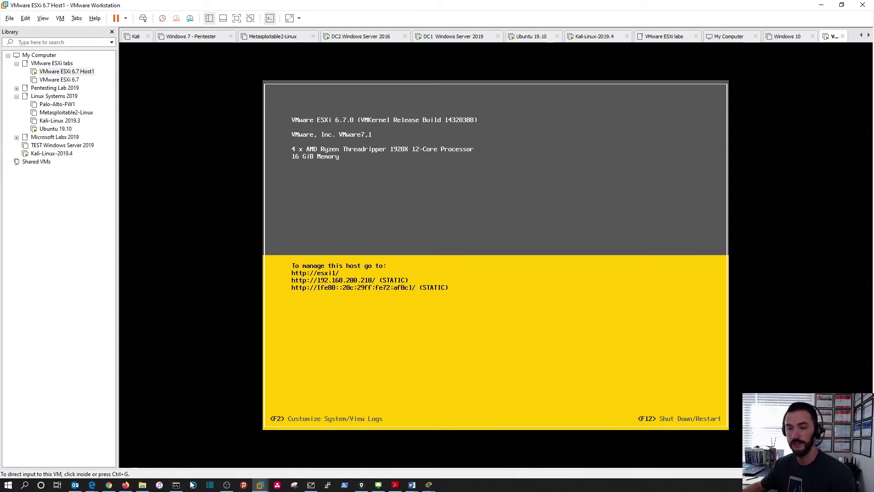
left_click(177, 484)
left_click_drag(496, 209, 466, 160)
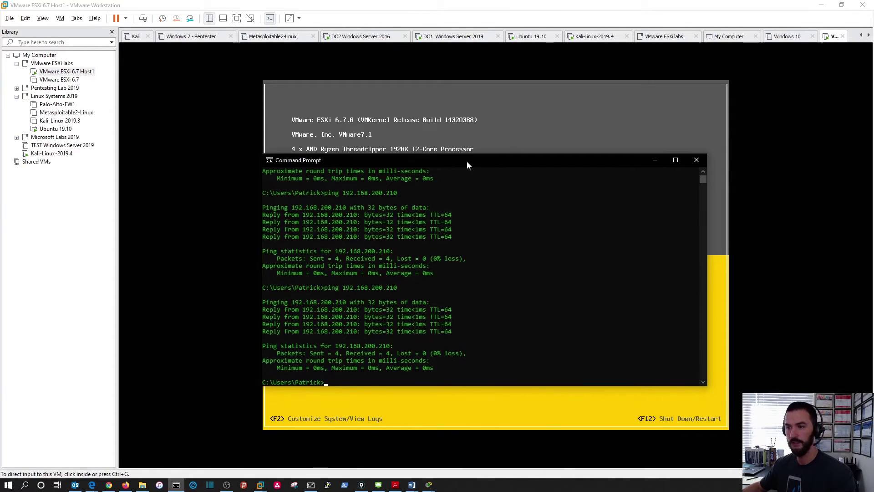
left_click(463, 295)
type("cls")
key("Return")
key("Return")
key("Return")
key("Return")
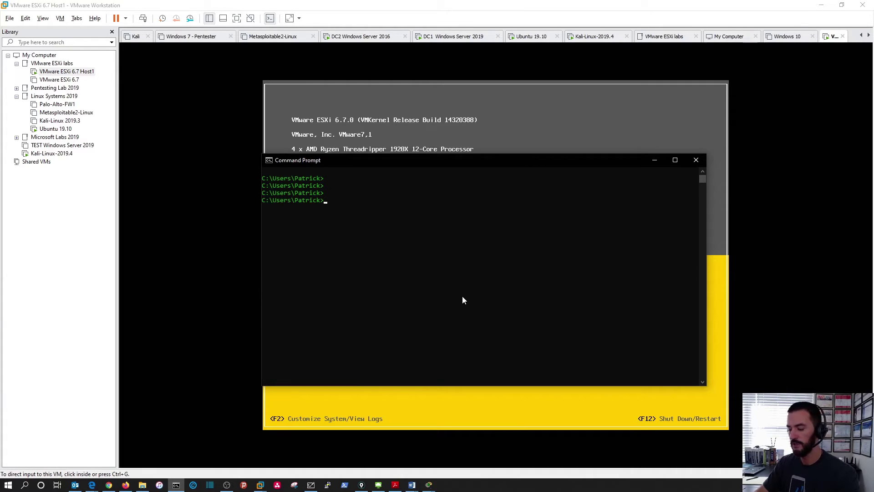
type("ping 192.168.200.210")
key("Return")
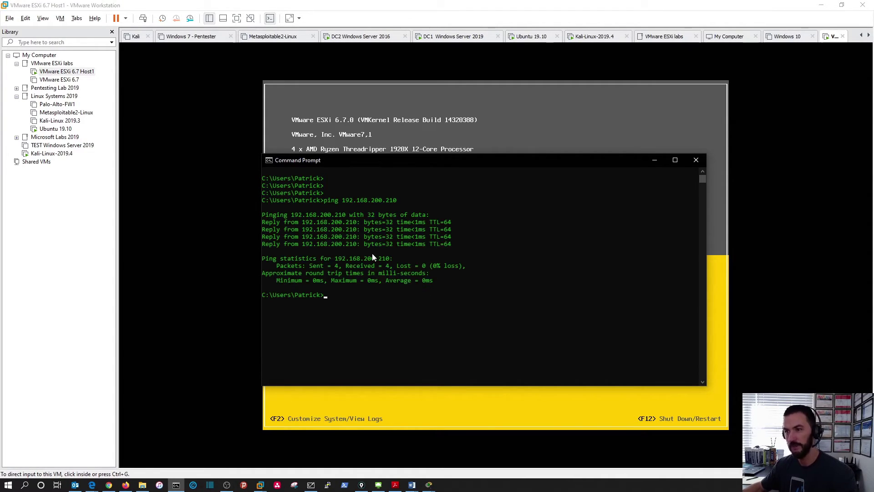
left_click(652, 161)
Step: Open a new Google Chrome window and maximize it
right_click(109, 485)
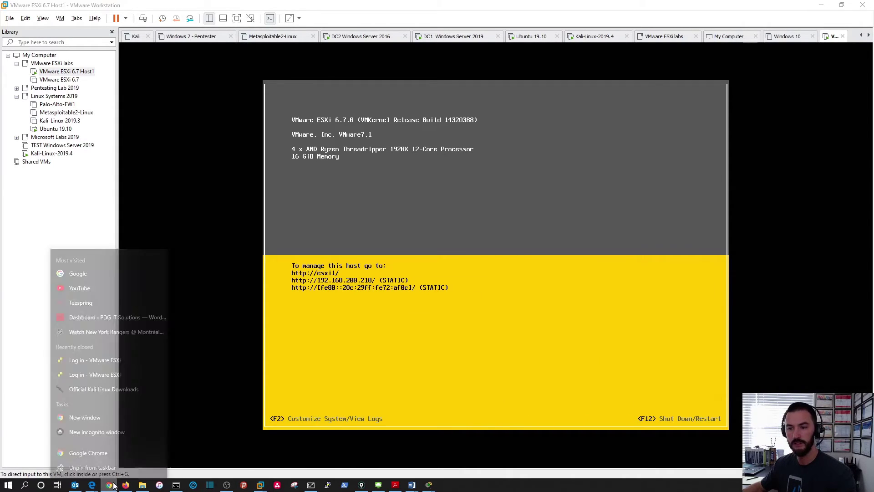
left_click(86, 439)
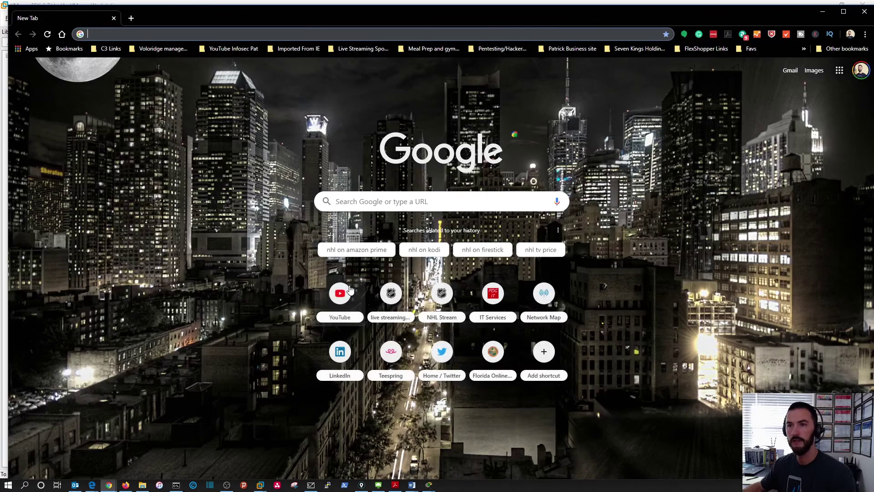
double_click(214, 13)
Step: Browse to 192.168.200.210 and proceed past the privacy warning to the ESXi login page
left_click(151, 23)
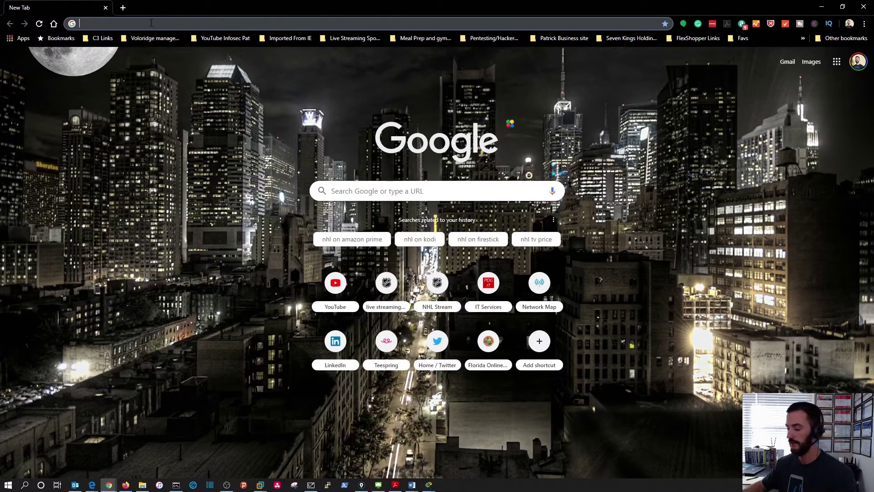
type("192.168.")
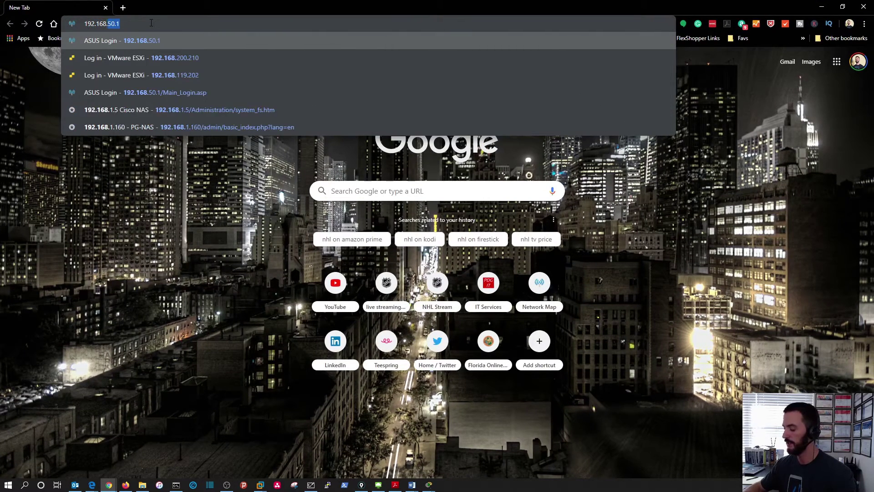
type("200.210")
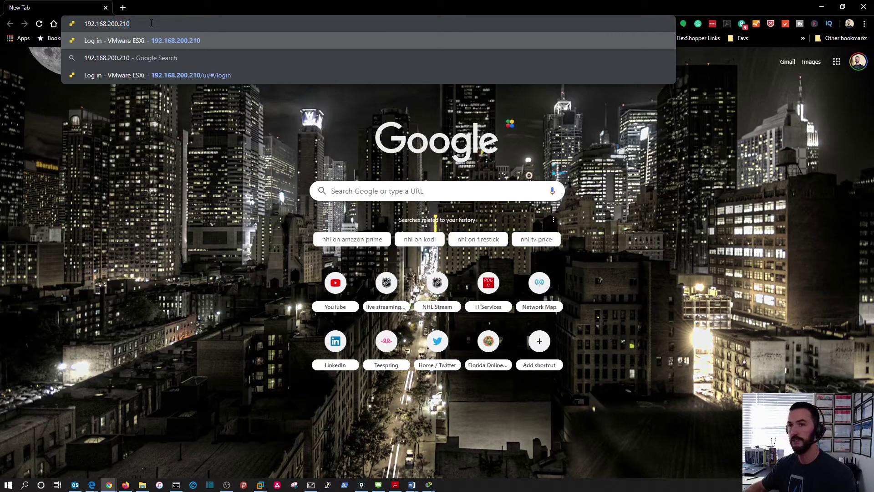
key("Return")
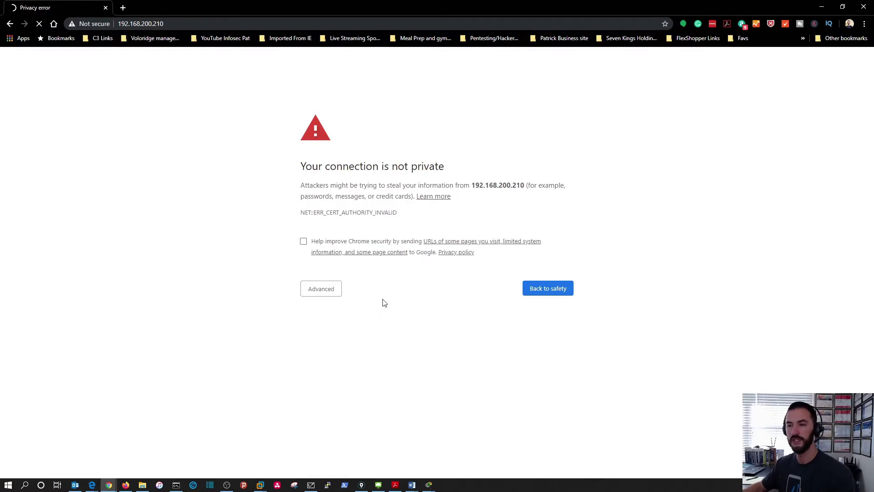
left_click(326, 296)
left_click(326, 359)
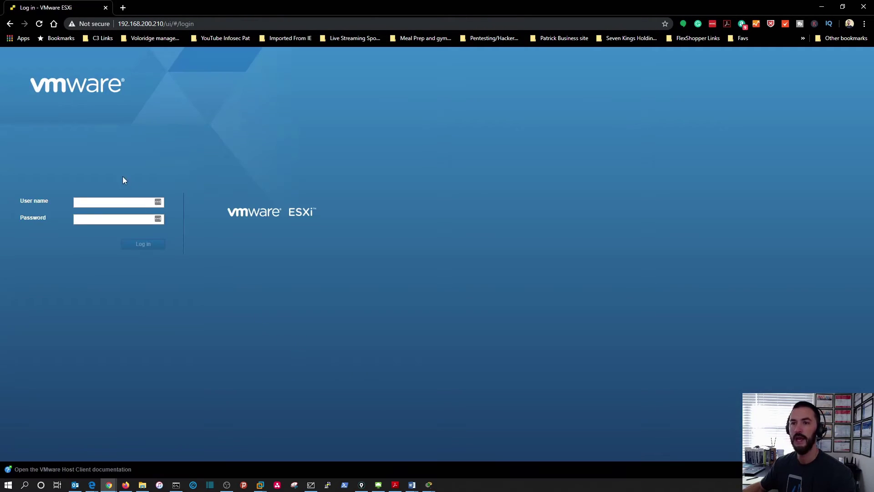
Step: Log in to the ESXi host as root with the account password, and dismiss the LastPass offer and the Customer Experience Improvement Program notice
left_click(116, 205)
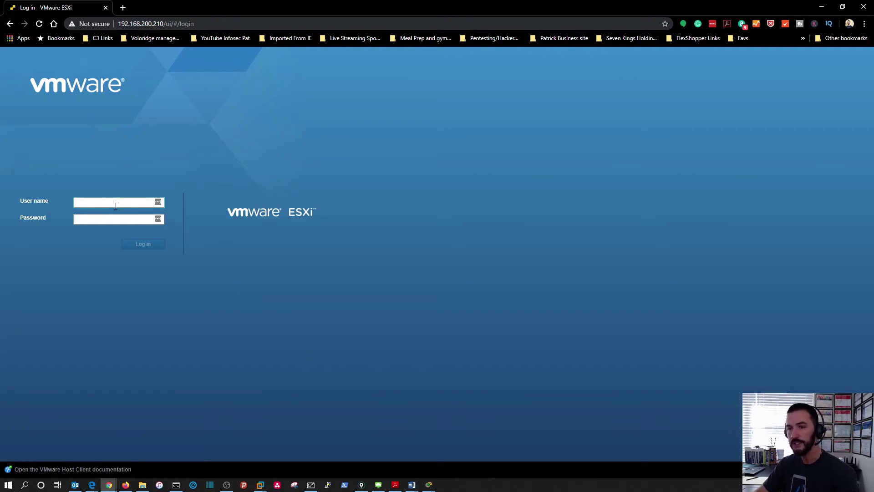
type("root")
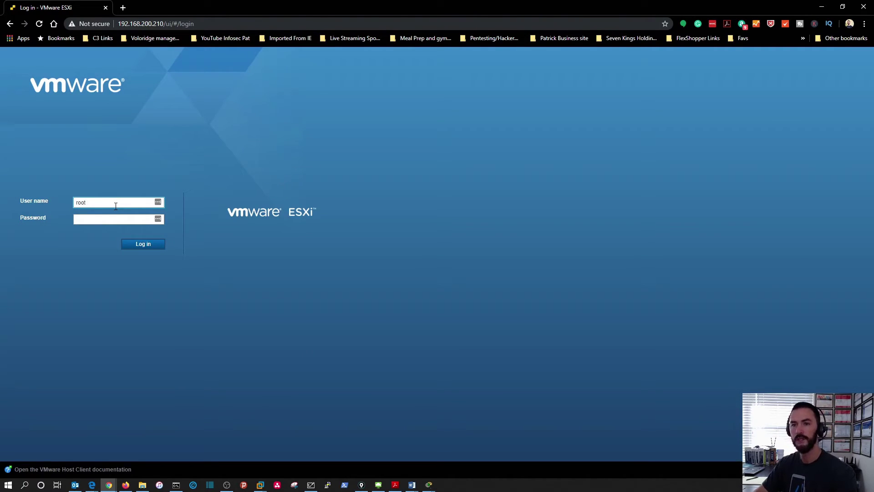
key("Tab")
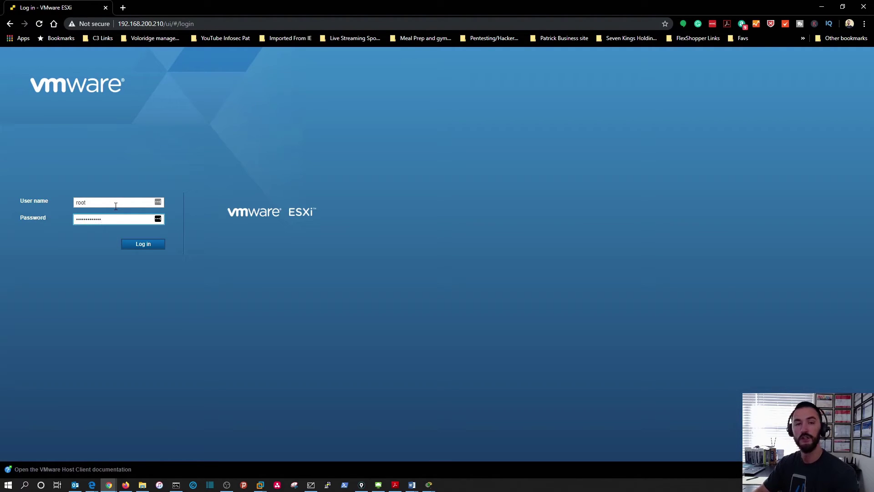
key("Return")
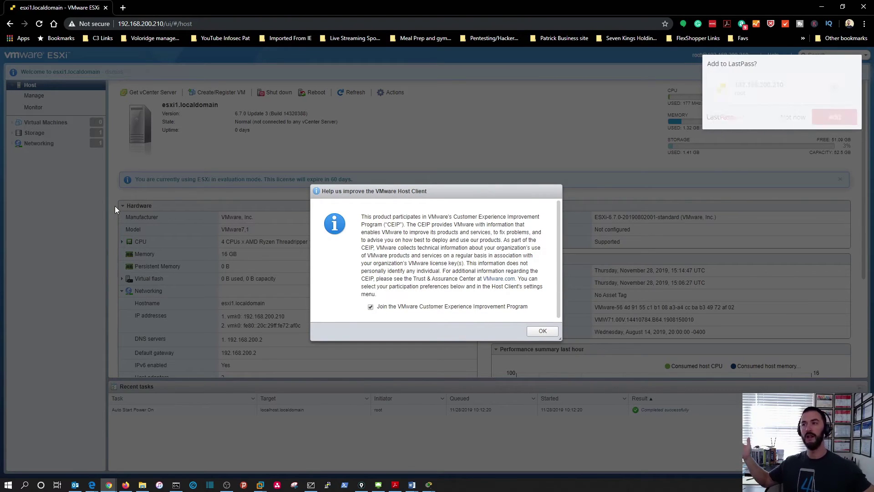
left_click(794, 120)
left_click(541, 332)
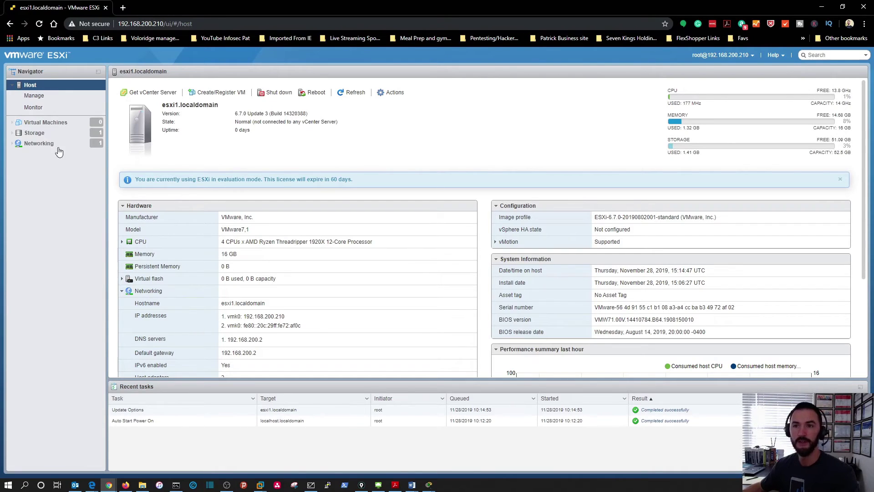
Step: Open the datastore browser for datastore1 and create a directory named ISOs in it
left_click(34, 133)
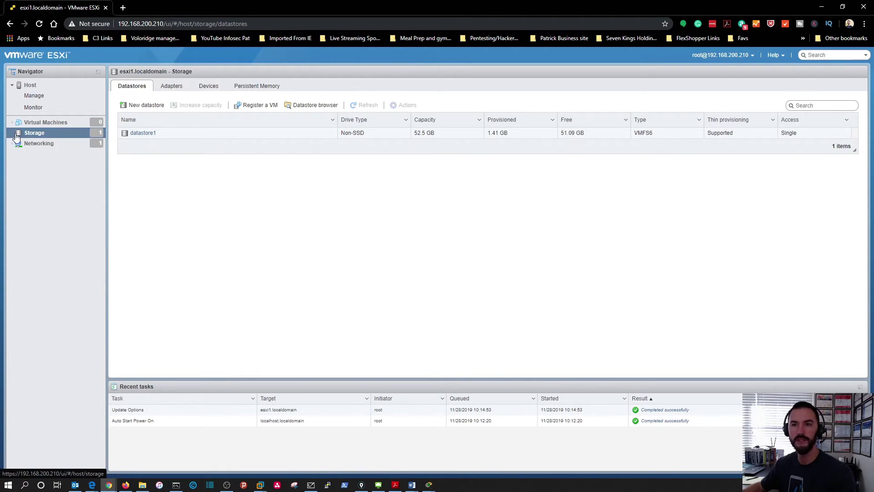
left_click(145, 134)
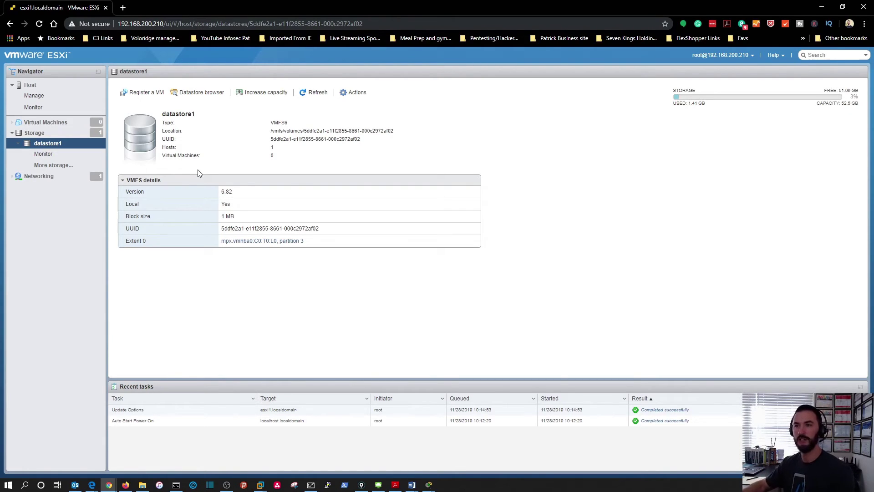
left_click(201, 94)
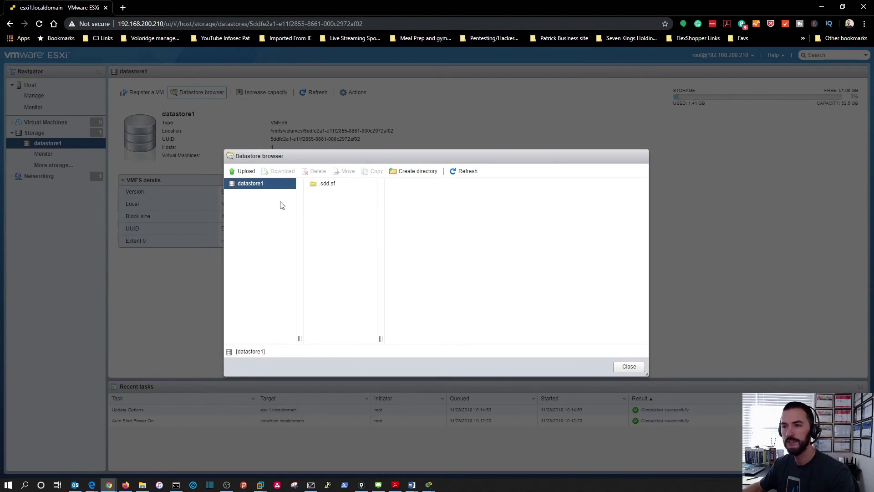
left_click_drag(322, 203, 326, 211)
left_click(412, 171)
left_click(445, 244)
type("ISOs")
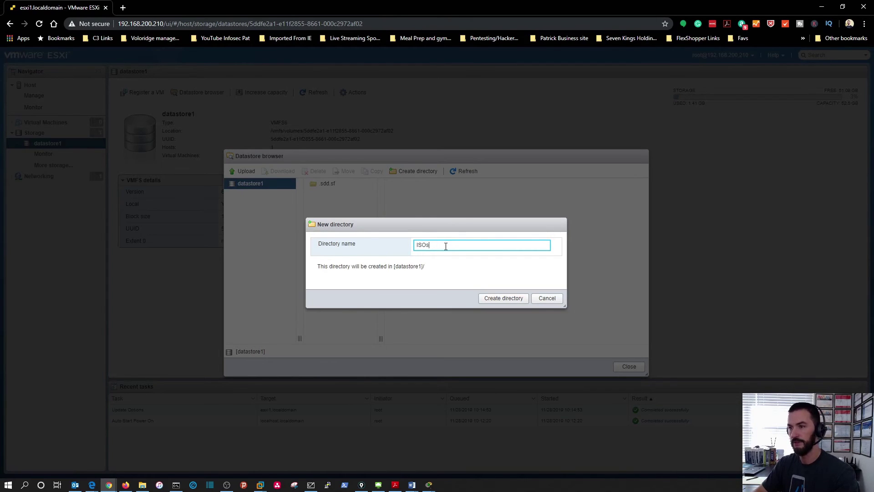
left_click(499, 302)
Step: Upload the elementaryos-5.0-stable.20181016 disc image from the Downloads folder to the ISOs directory
left_click(324, 196)
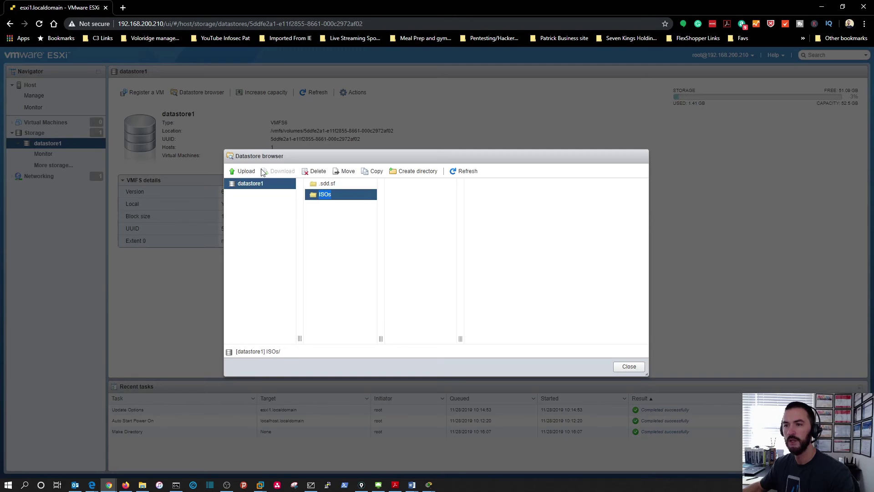
left_click(244, 171)
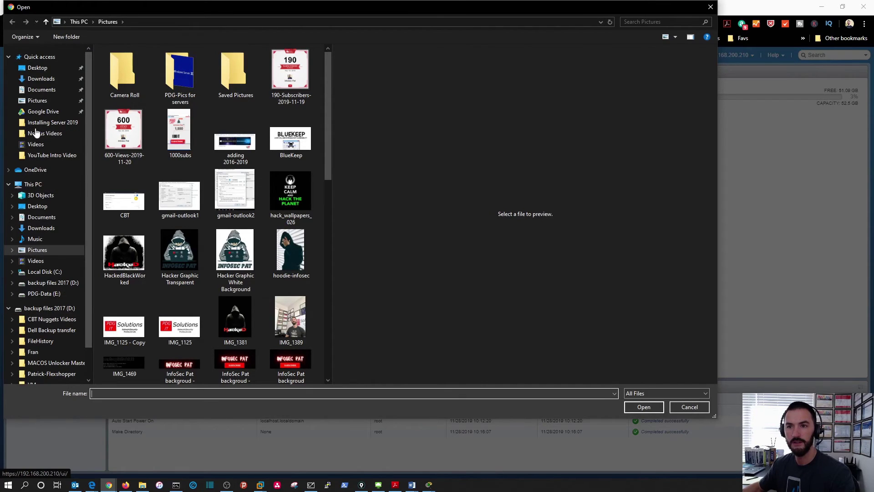
left_click(41, 79)
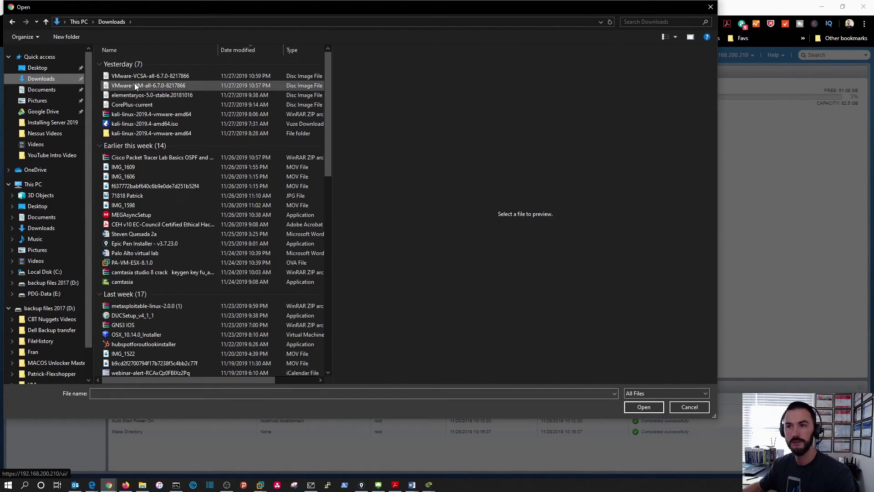
left_click(157, 96)
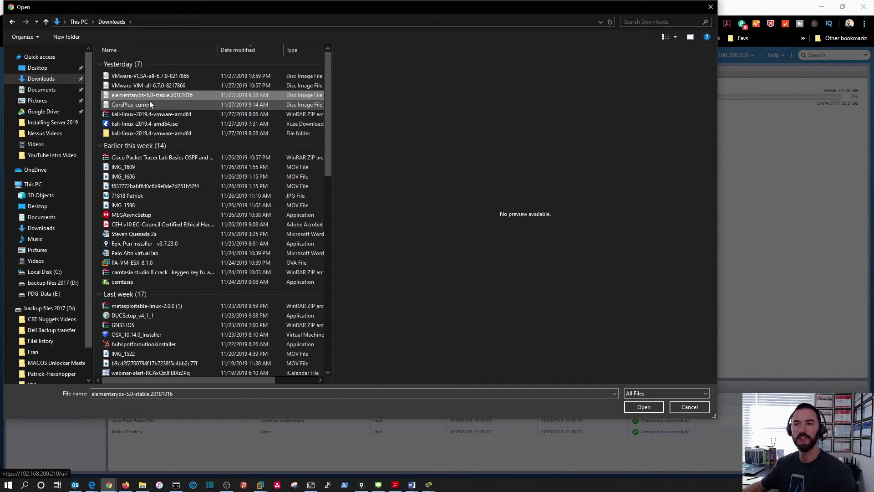
left_click(644, 408)
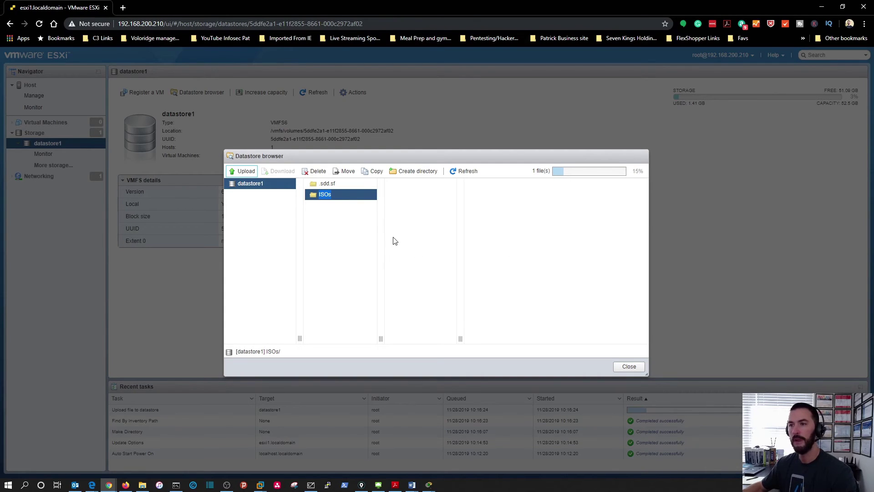
Step: Upload SERV2019STD.ENU.AUG2019 from the Windows Server 2019 folder under PDG-BigData's Windows ISO Files to the ISOs directory, and close the datastore browser
left_click(245, 171)
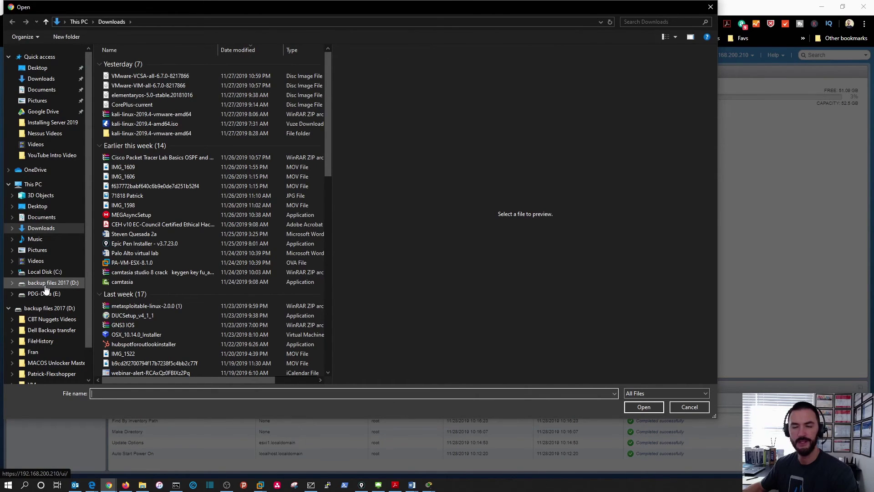
left_click(44, 294)
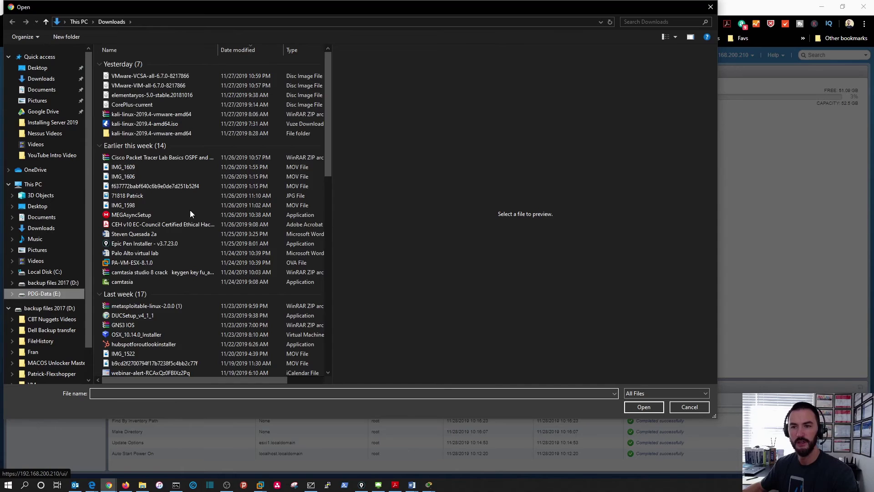
double_click(138, 64)
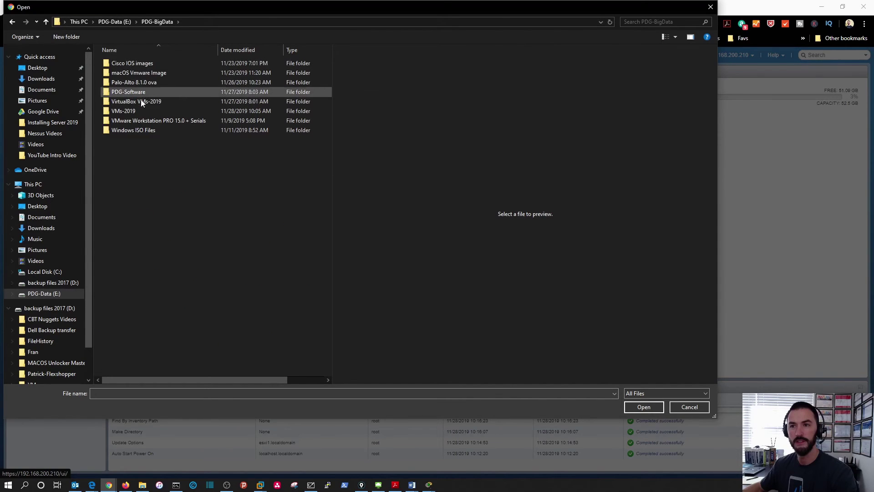
left_click(138, 131)
double_click(137, 131)
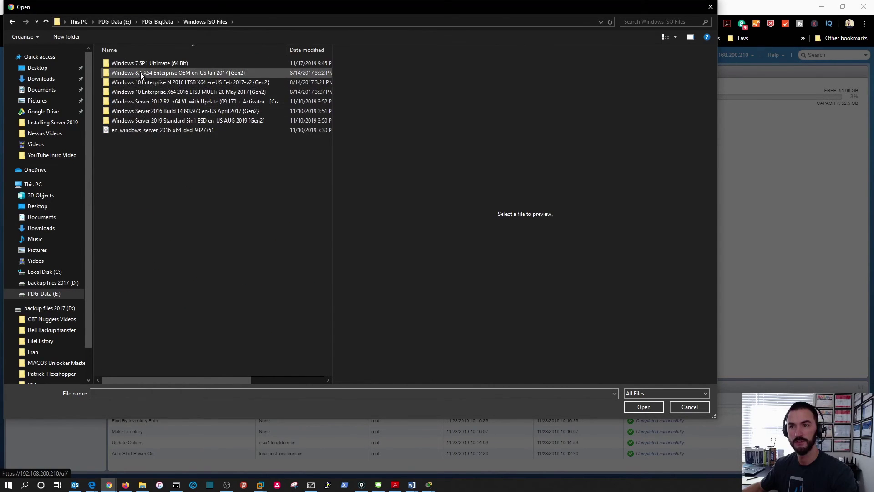
left_click(155, 121)
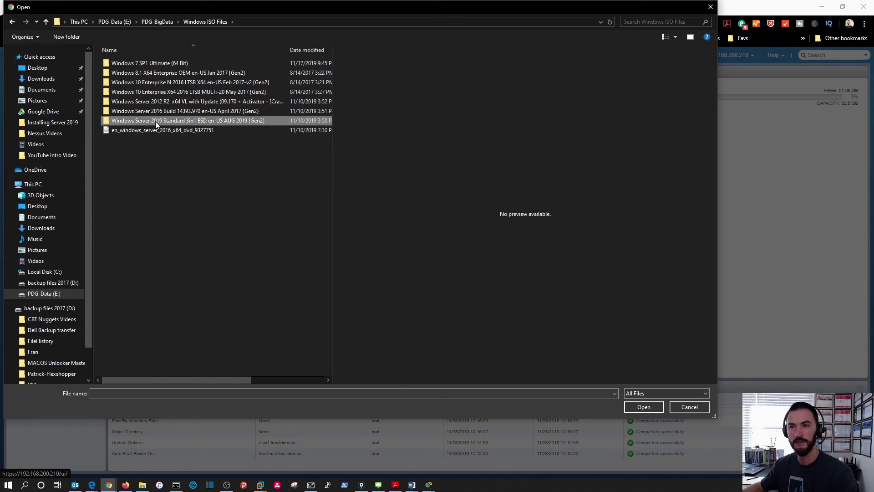
double_click(155, 121)
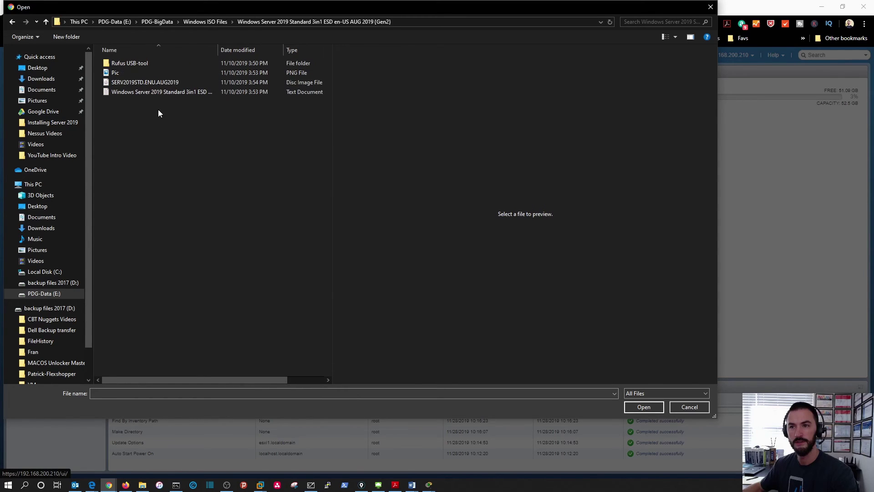
double_click(141, 83)
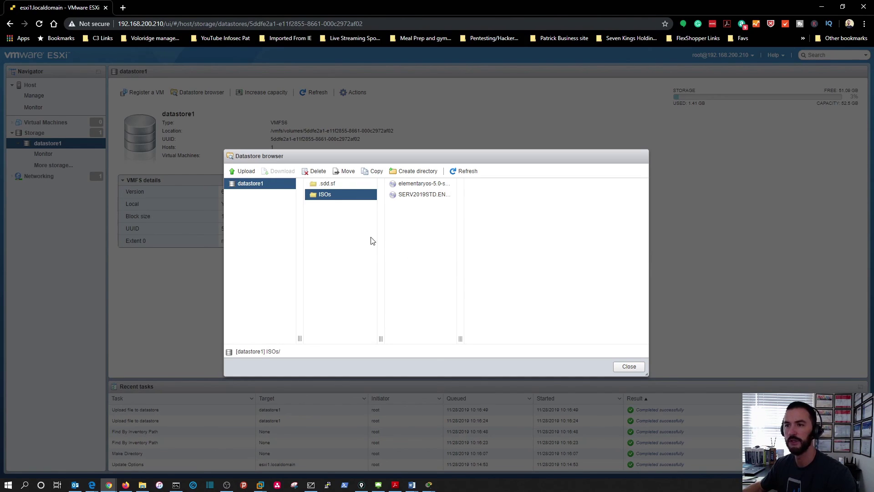
left_click(631, 367)
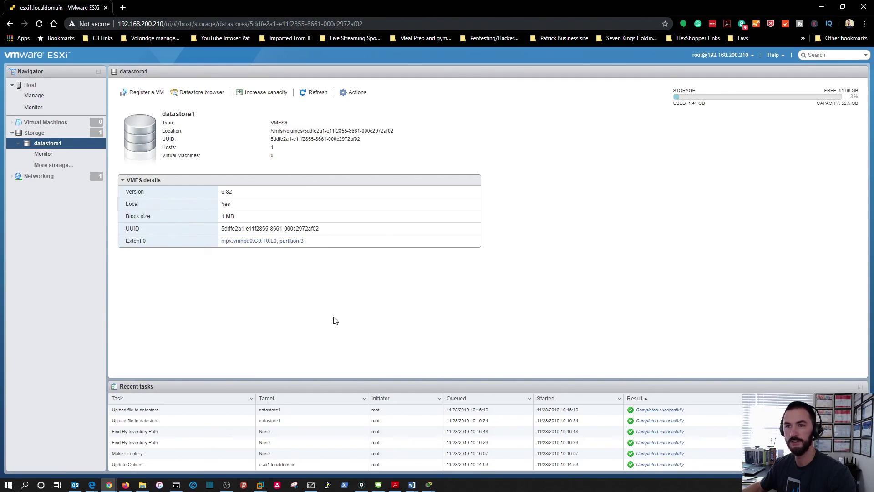